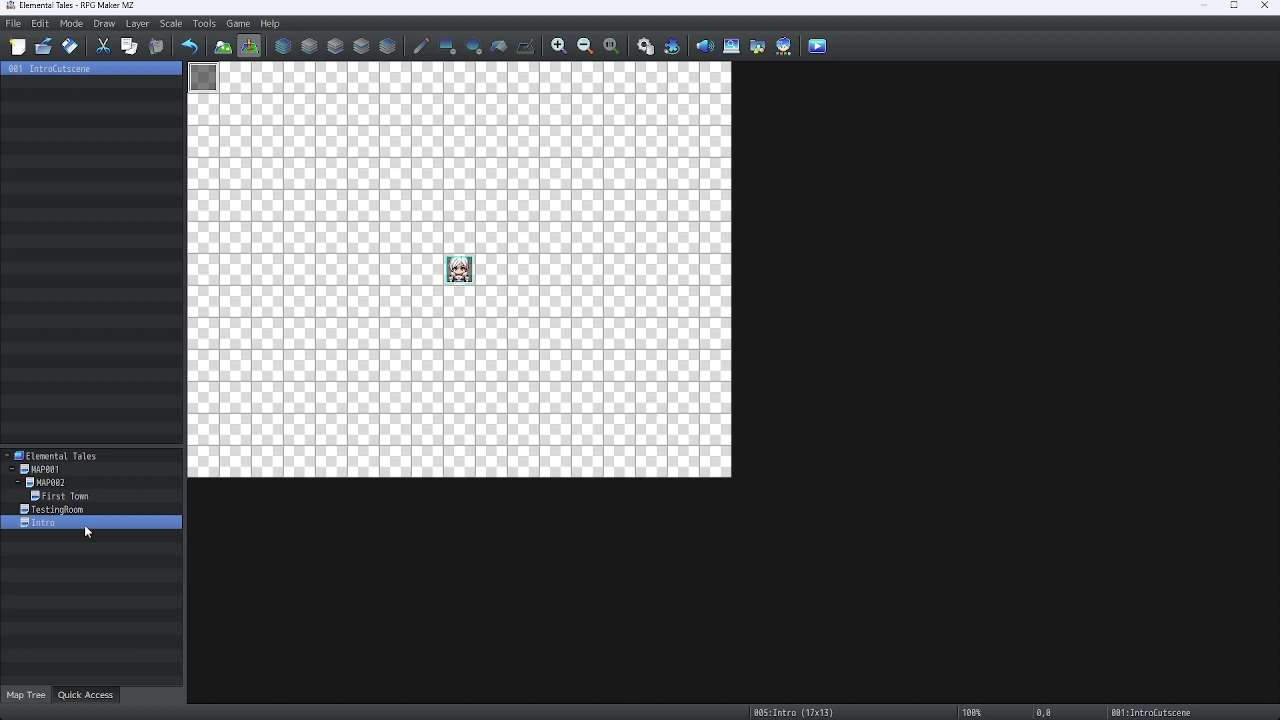
# Step: Create a new event named 'Cutscene' on MAP001's top-left tile
pyautogui.click(63, 470)
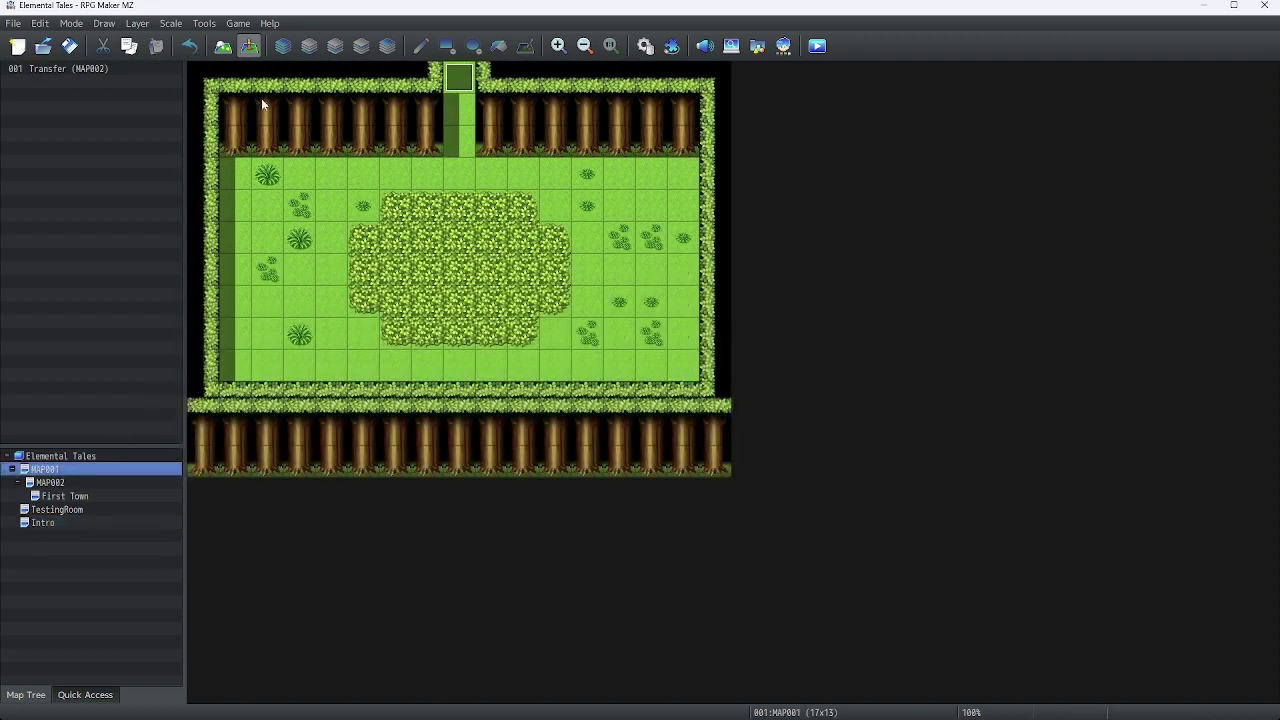
pyautogui.rightClick(208, 80)
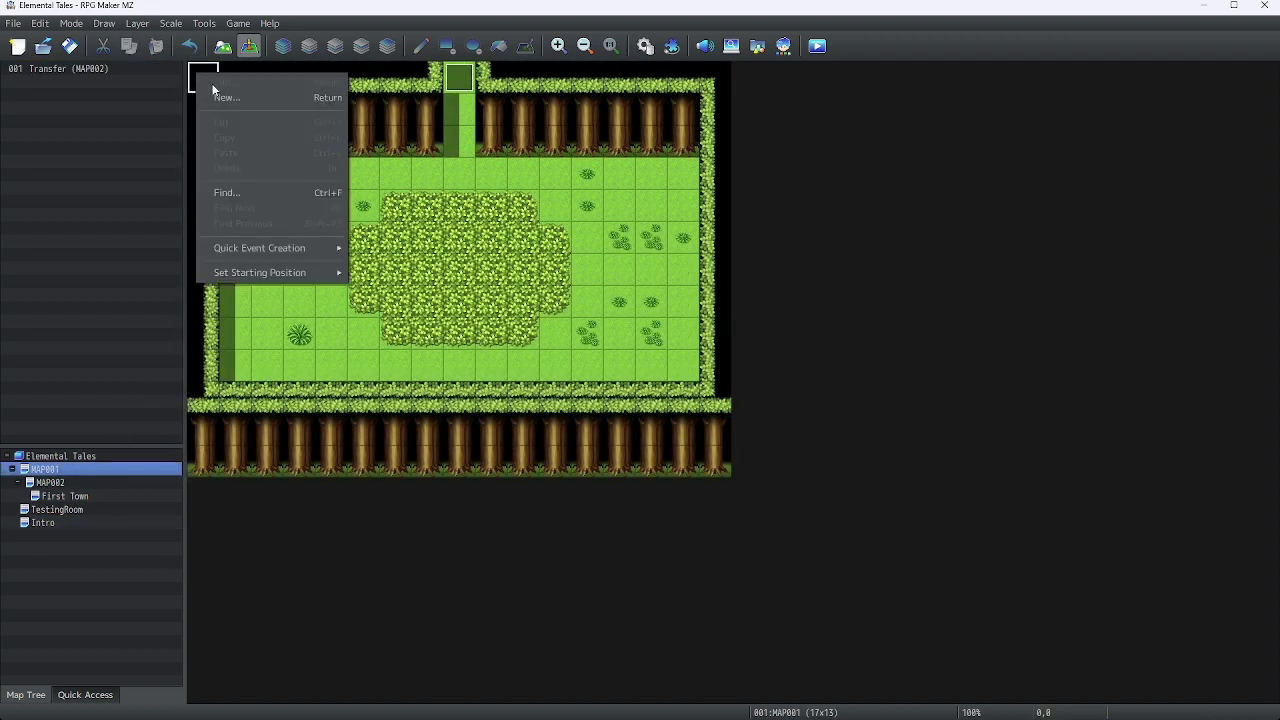
pyautogui.click(240, 98)
pyautogui.write('Cutscene')
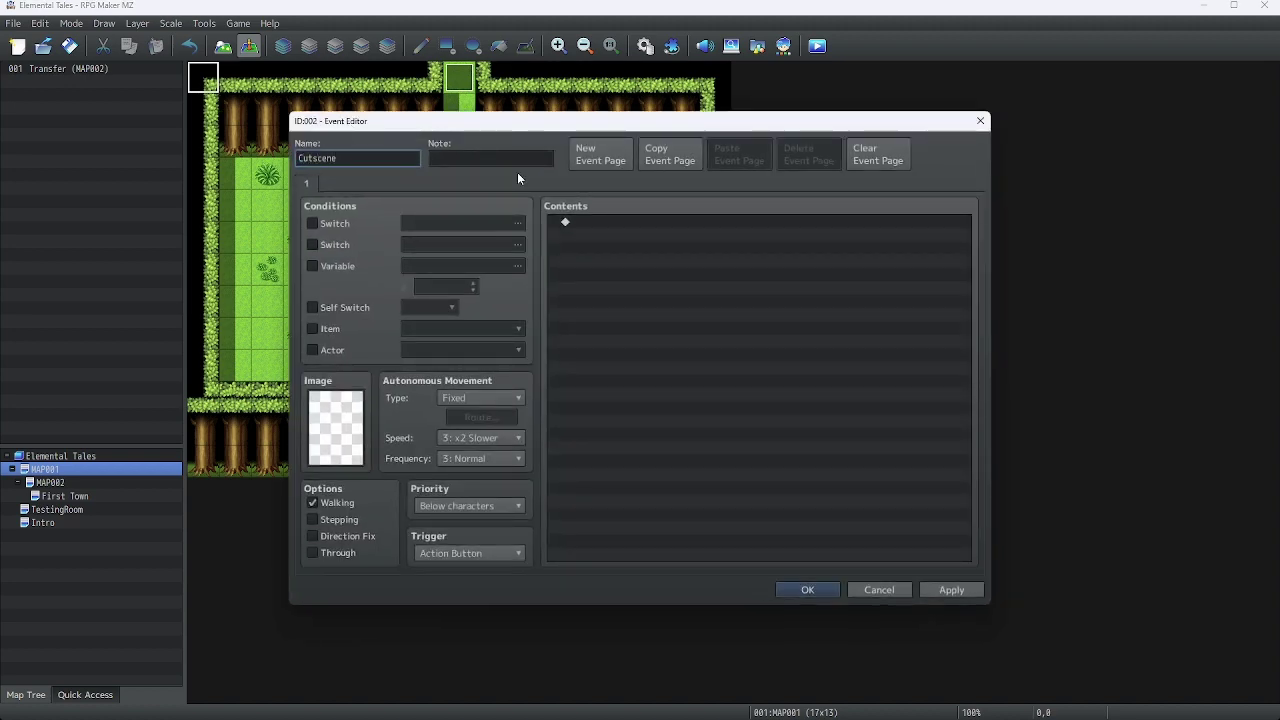
pyautogui.doubleClick(579, 223)
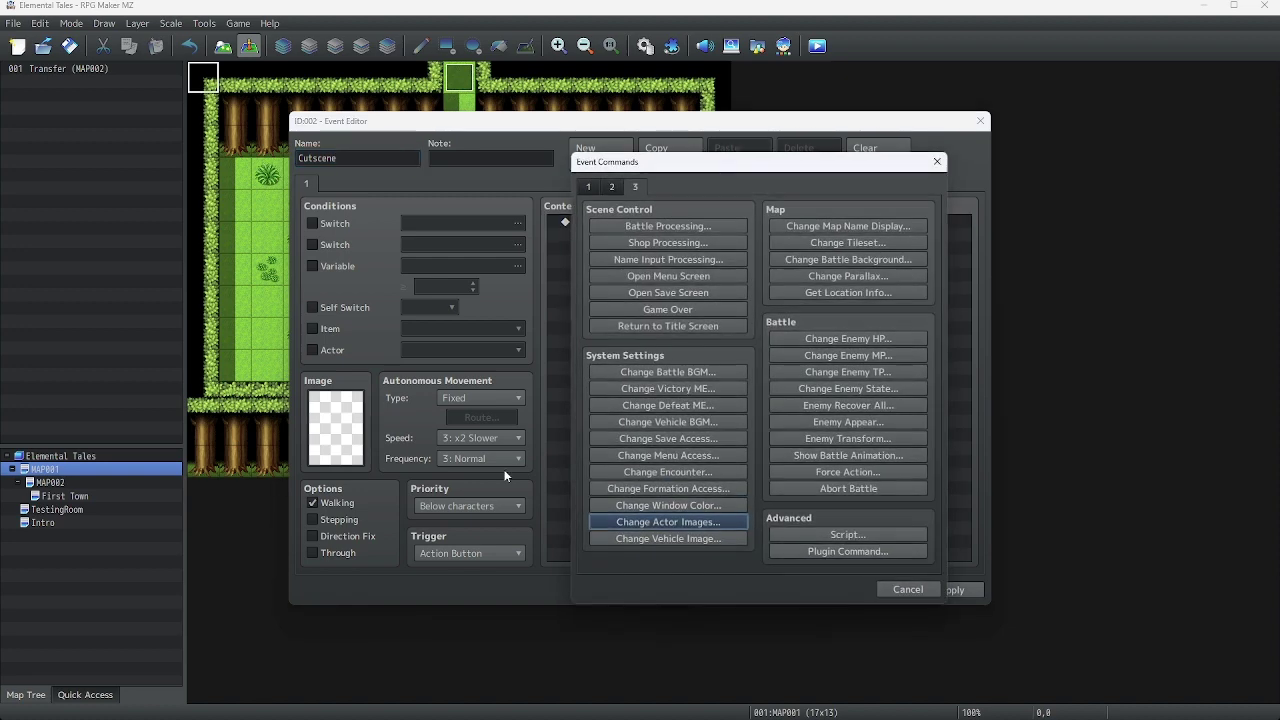
pyautogui.click(935, 163)
# Step: Set page 1's trigger to Autorun and add a page 2 conditioned on Self Switch A
pyautogui.click(452, 552)
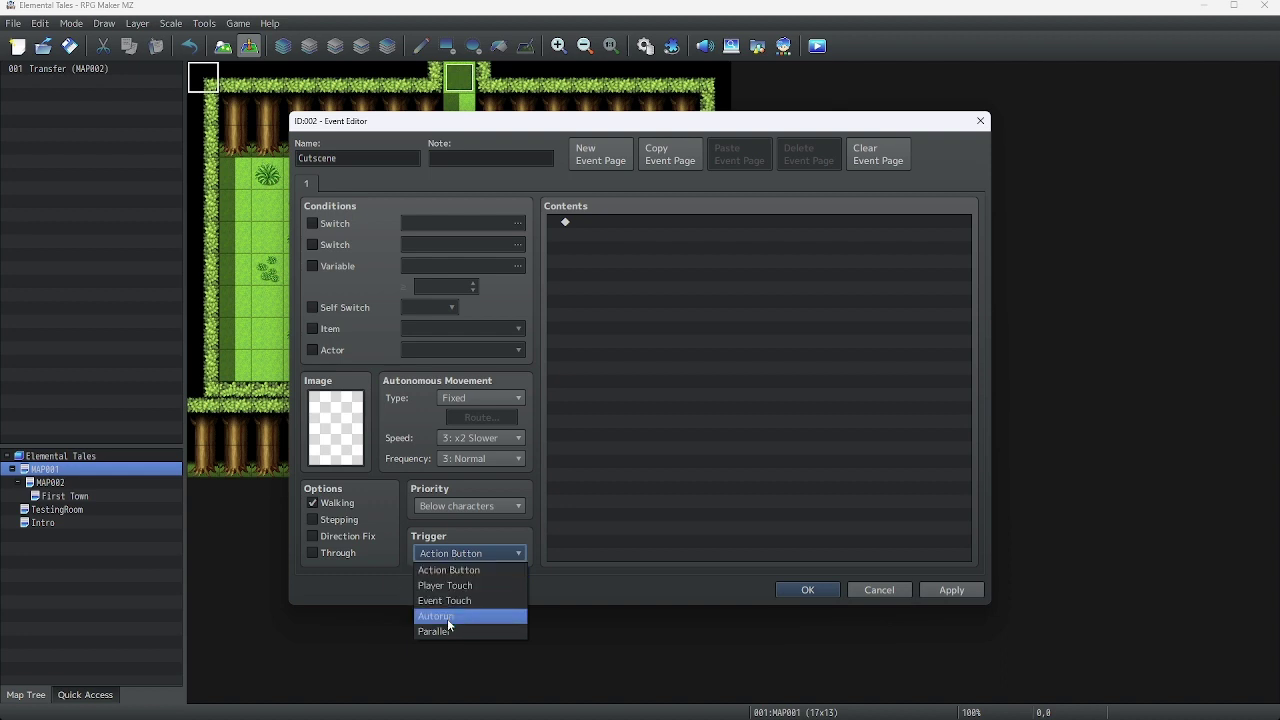
pyautogui.click(447, 618)
pyautogui.click(581, 220)
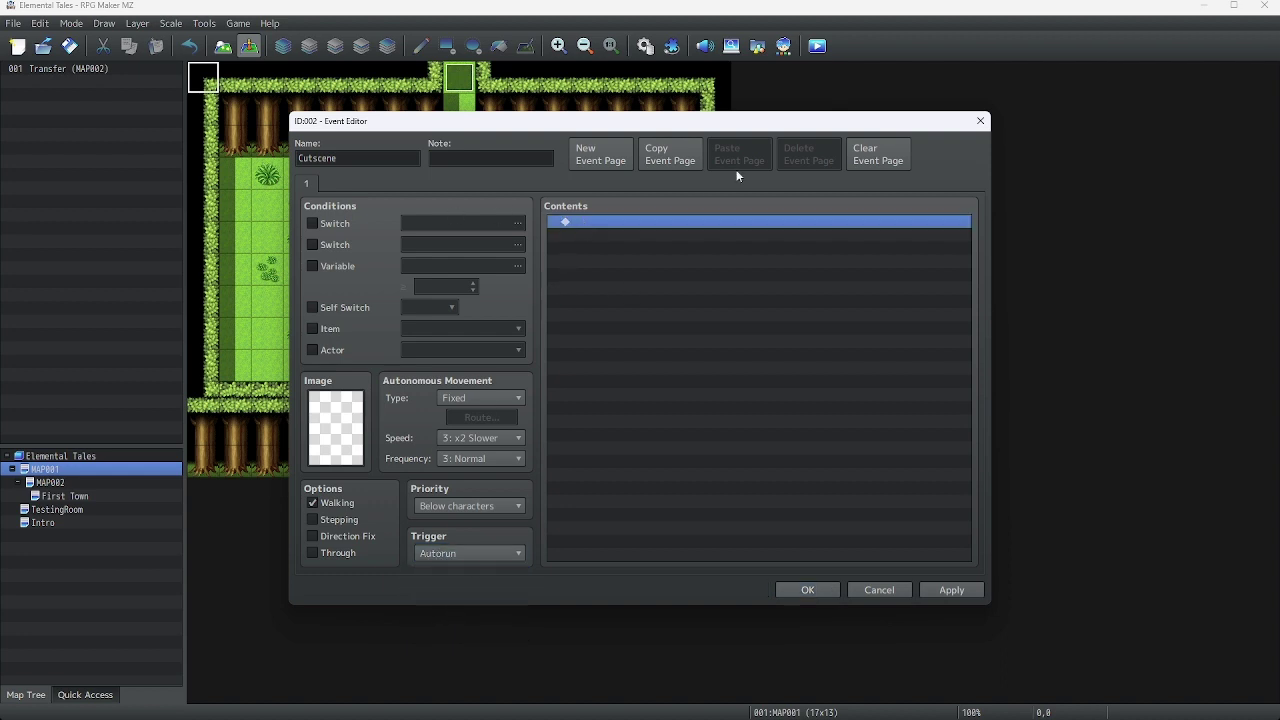
pyautogui.click(598, 154)
pyautogui.click(340, 307)
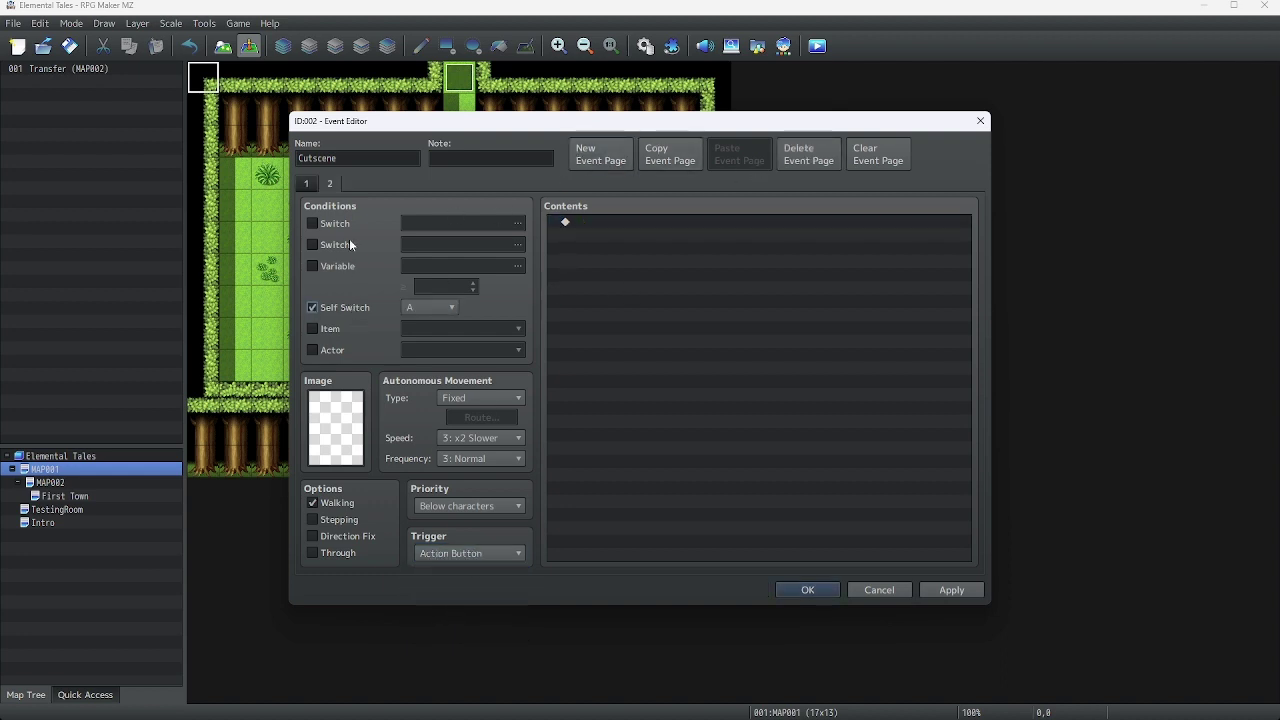
pyautogui.click(306, 183)
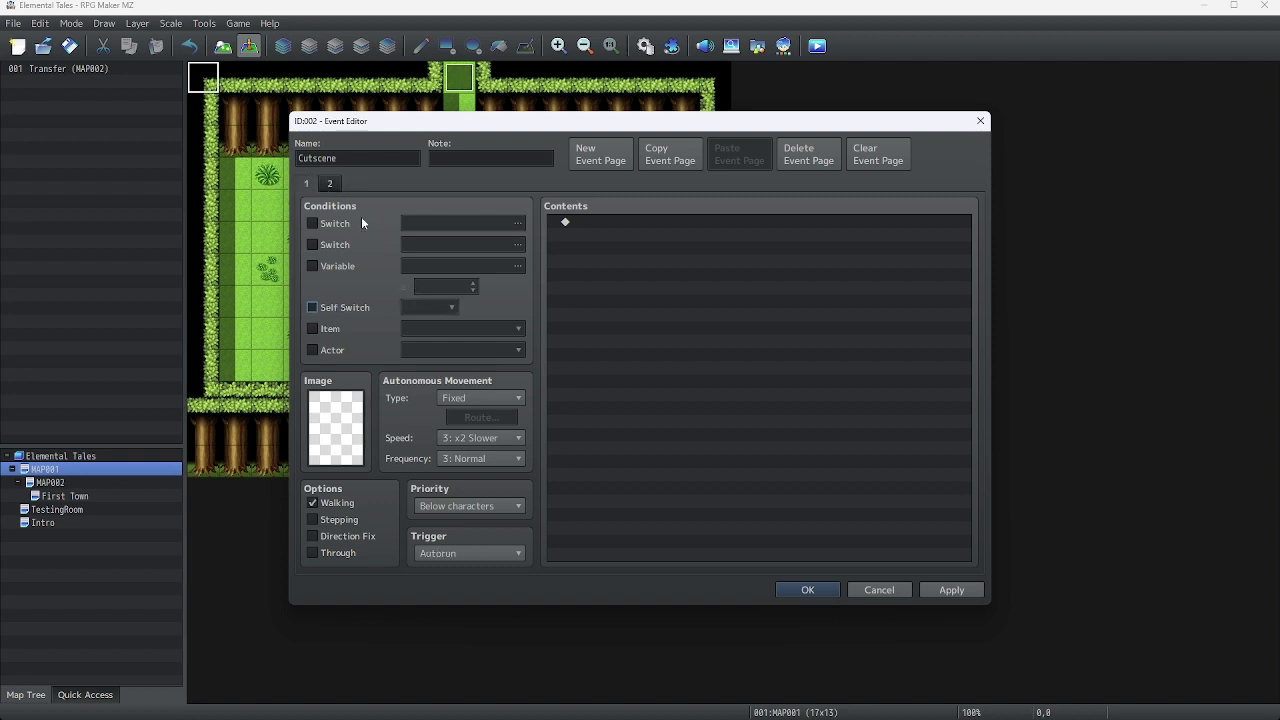
# Step: Insert a Conditional Branch on switch 0001 isFemaleProtag ON, with an Else branch, into page 1
pyautogui.doubleClick(606, 222)
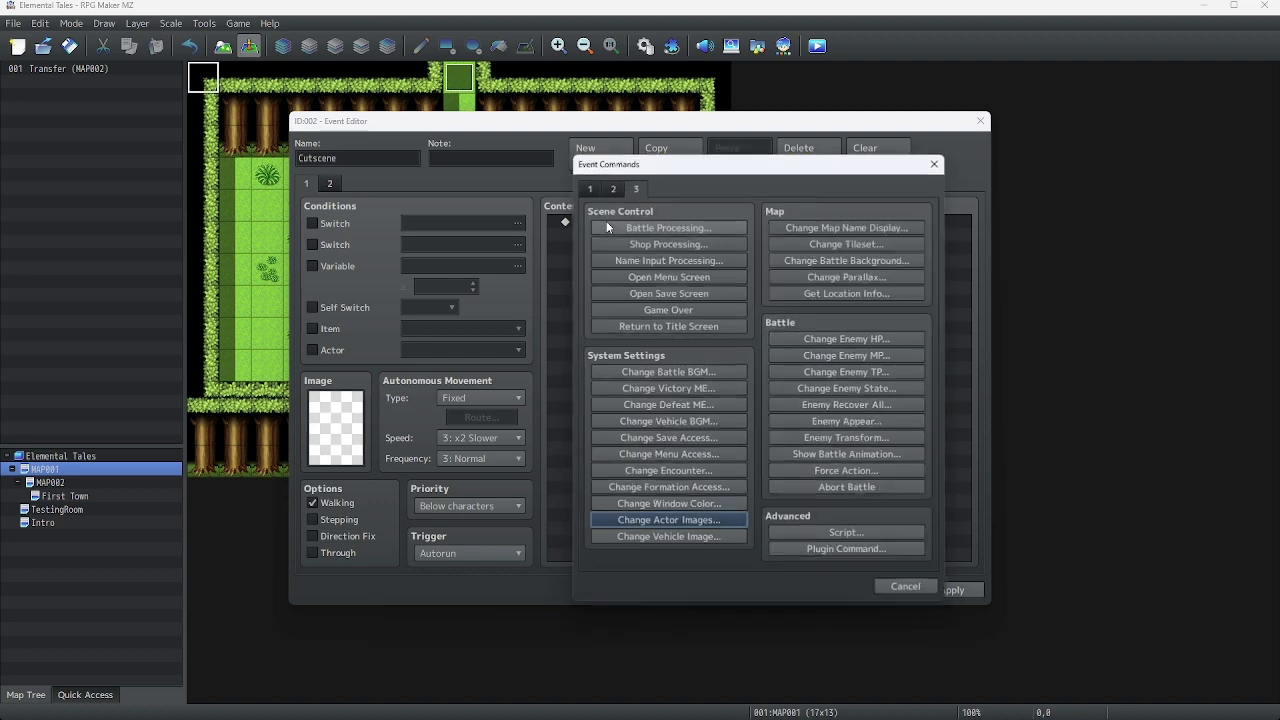
pyautogui.click(589, 186)
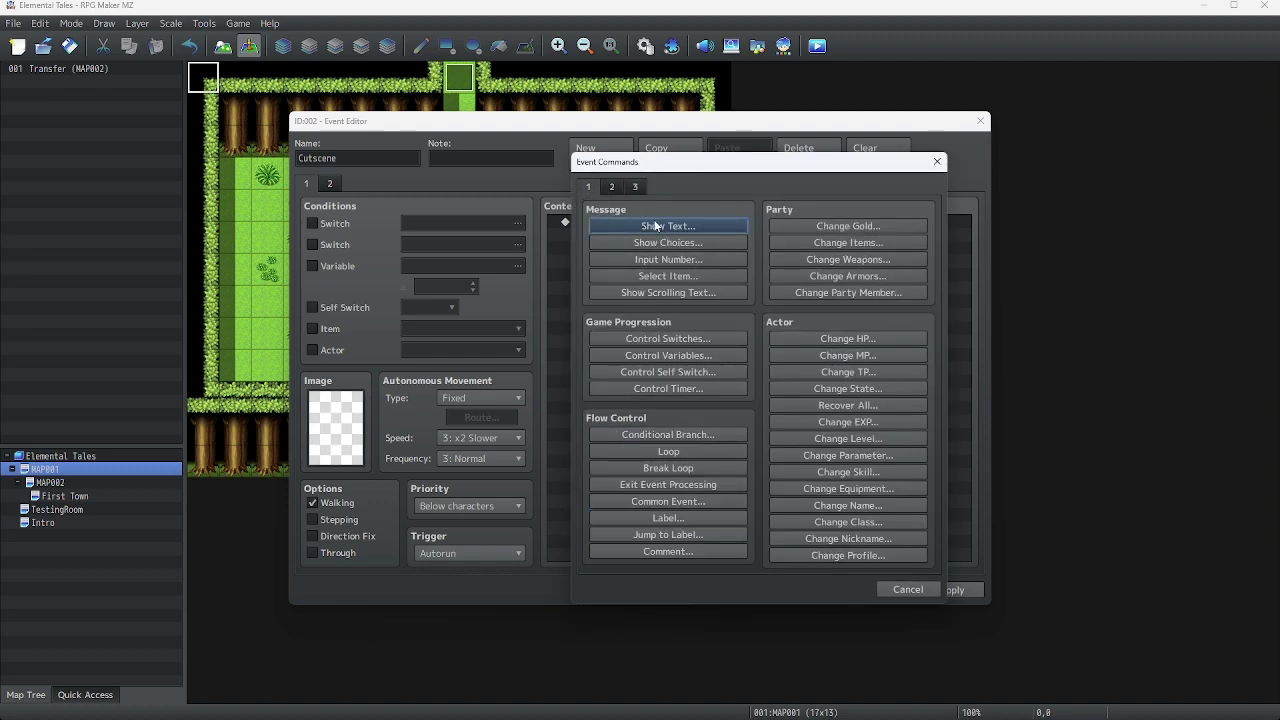
pyautogui.click(658, 226)
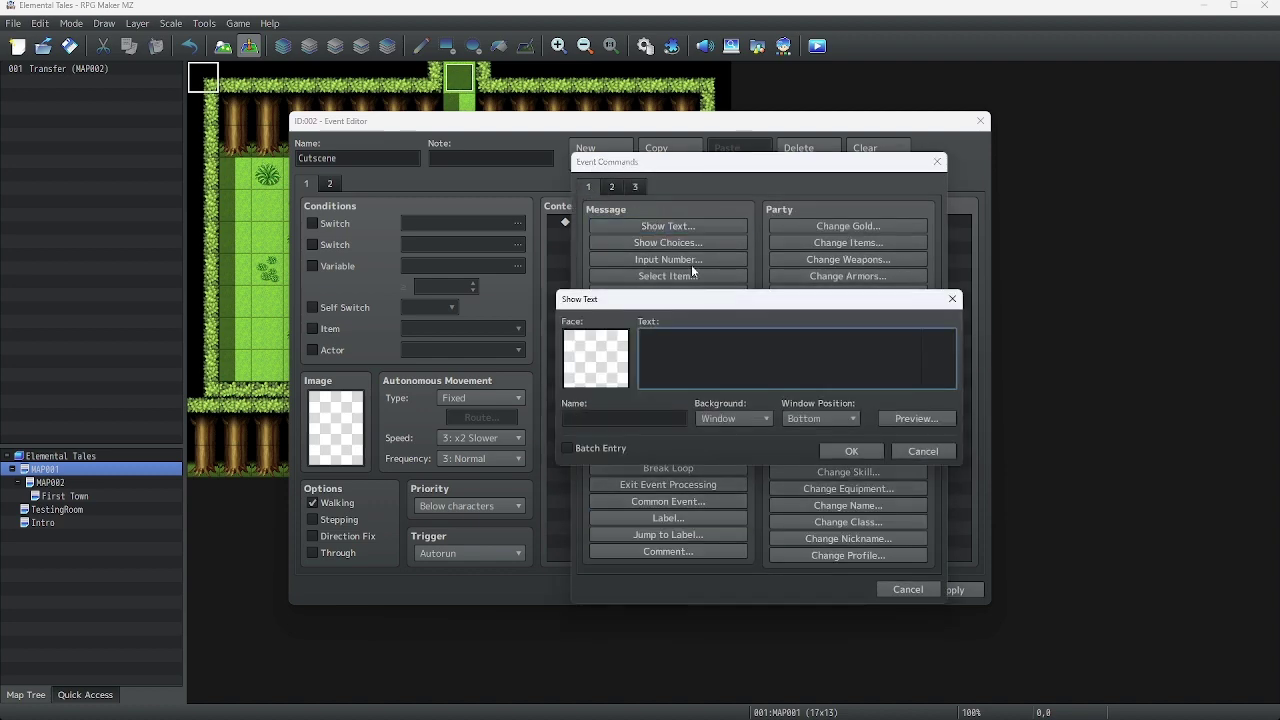
pyautogui.click(938, 454)
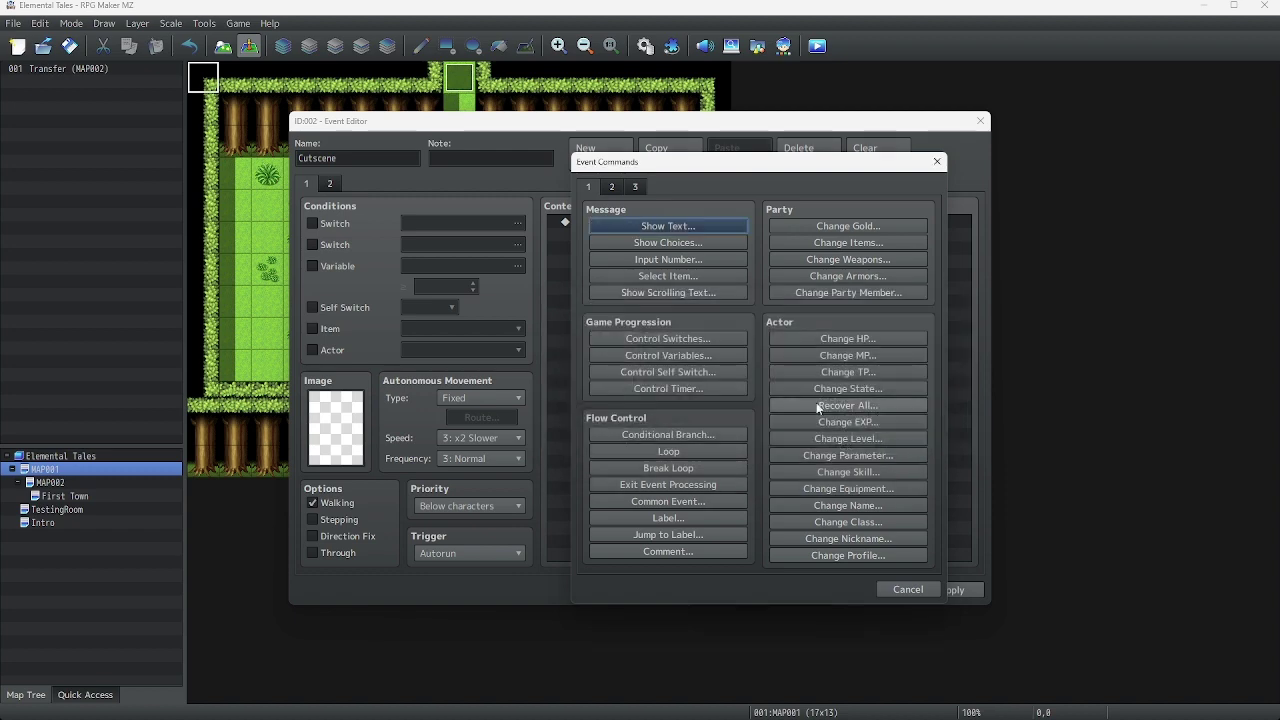
pyautogui.click(908, 589)
pyautogui.rightClick(589, 219)
pyautogui.click(618, 231)
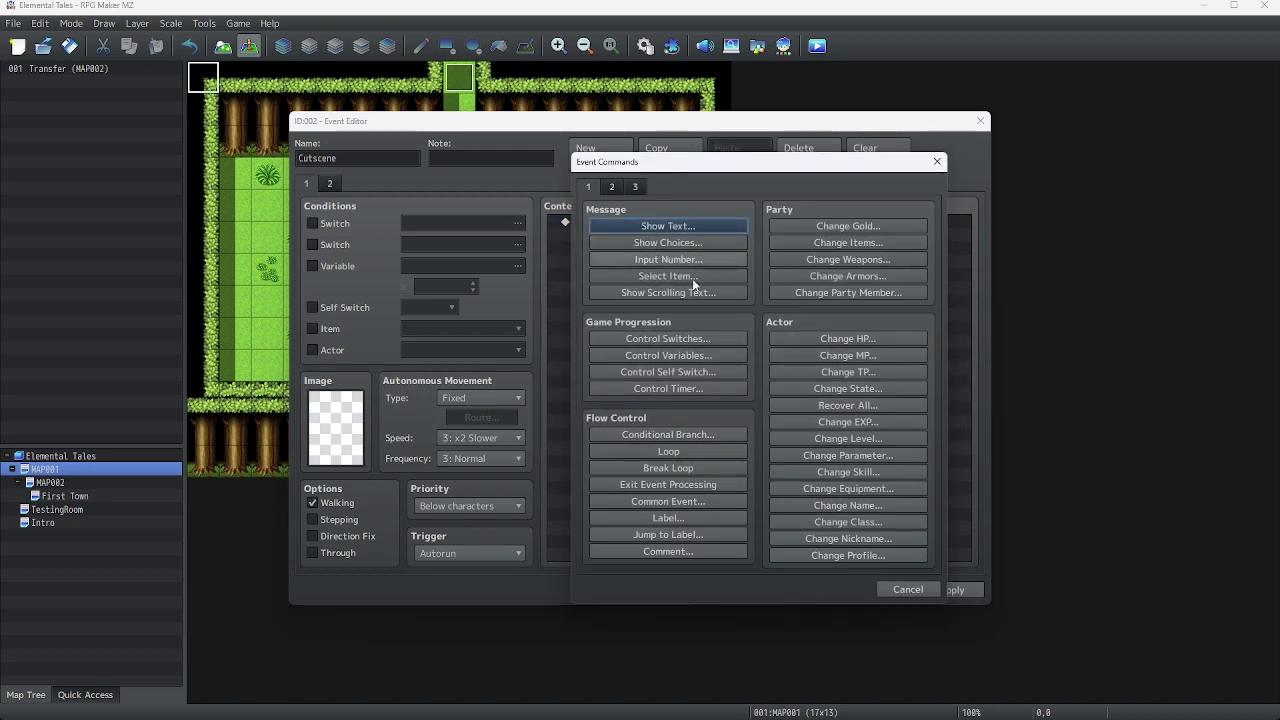
pyautogui.click(668, 435)
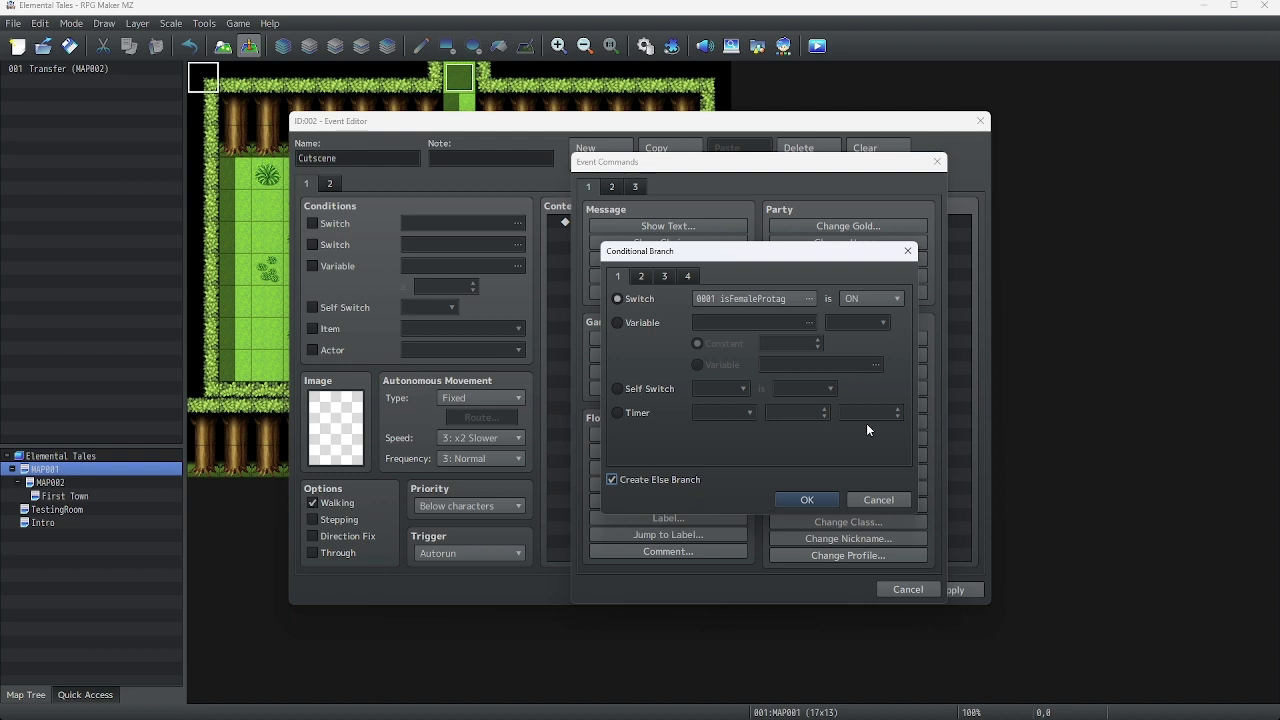
pyautogui.click(806, 500)
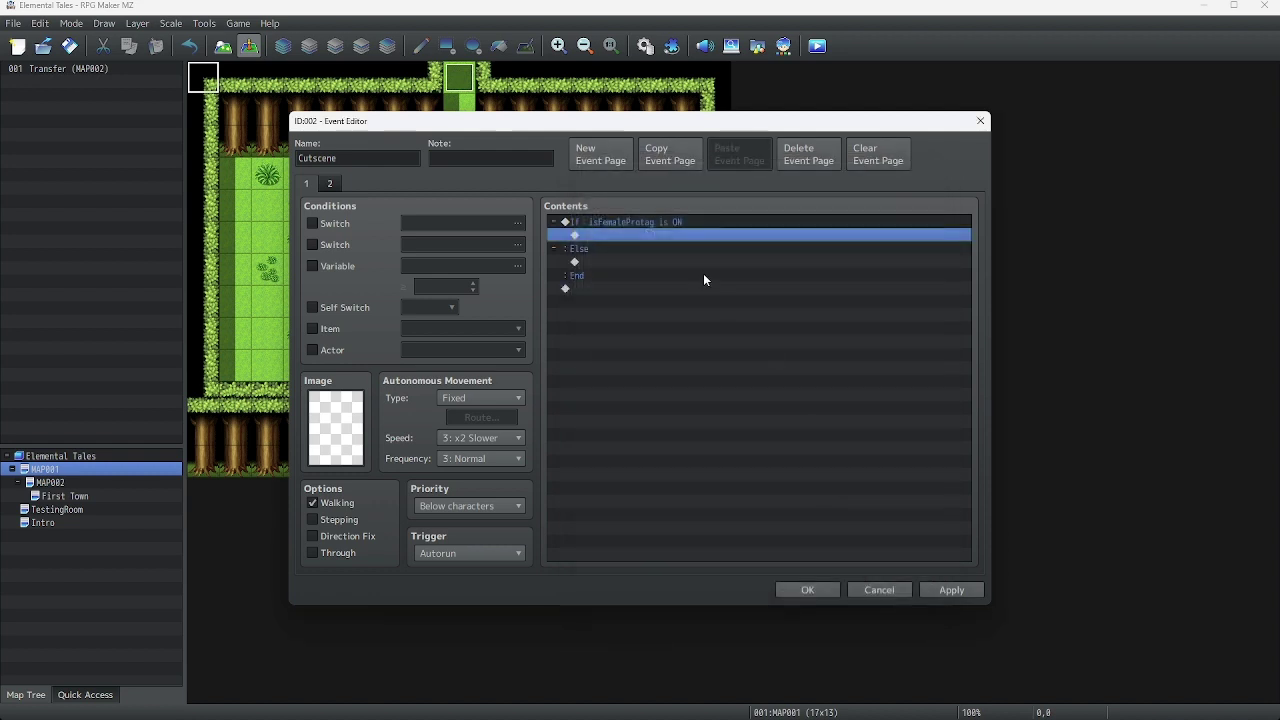
# Step: Add a Show Text in the If branch using the first FemaleProtagFaces face and speaker name \N[1]
pyautogui.rightClick(614, 238)
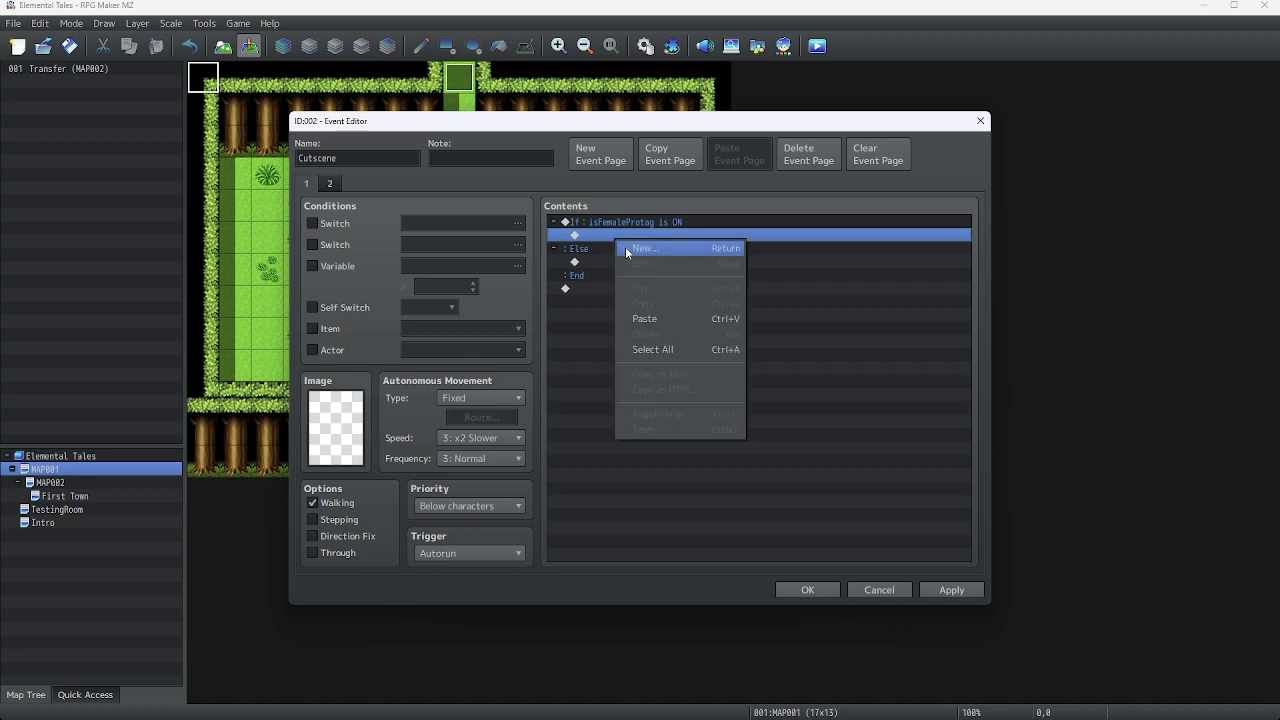
pyautogui.click(625, 246)
pyautogui.click(629, 225)
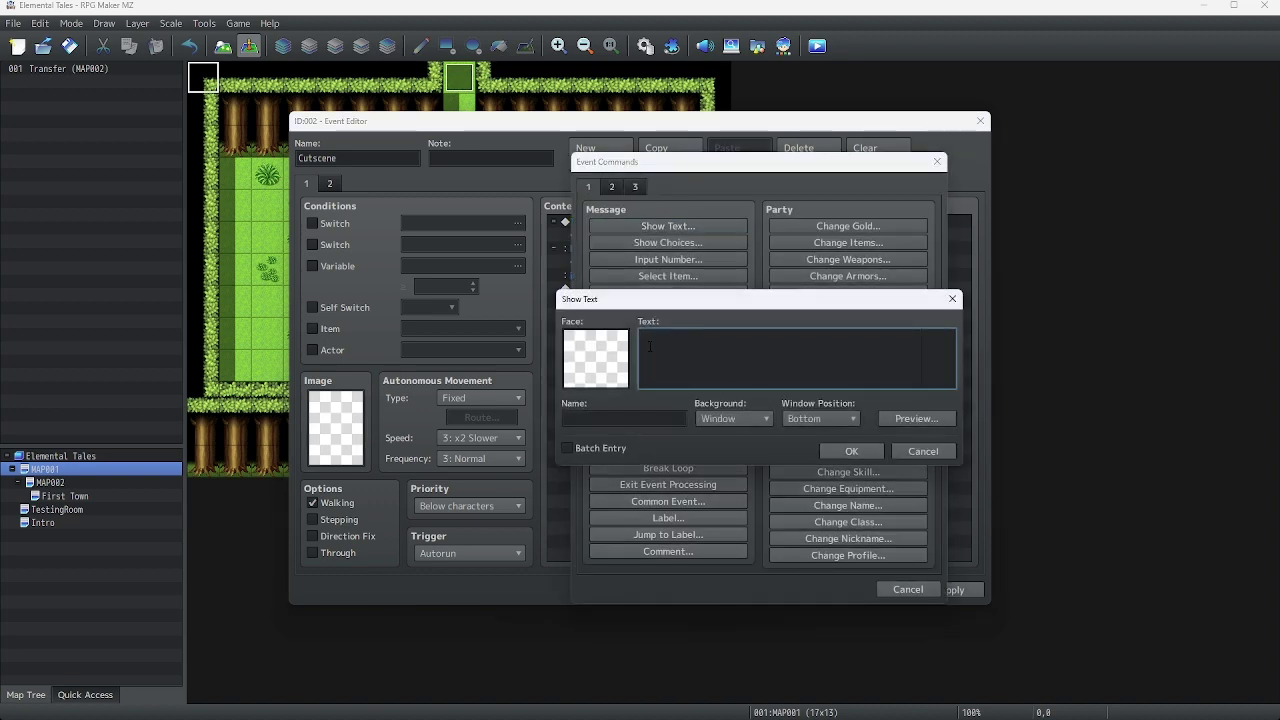
pyautogui.doubleClick(620, 366)
pyautogui.click(586, 316)
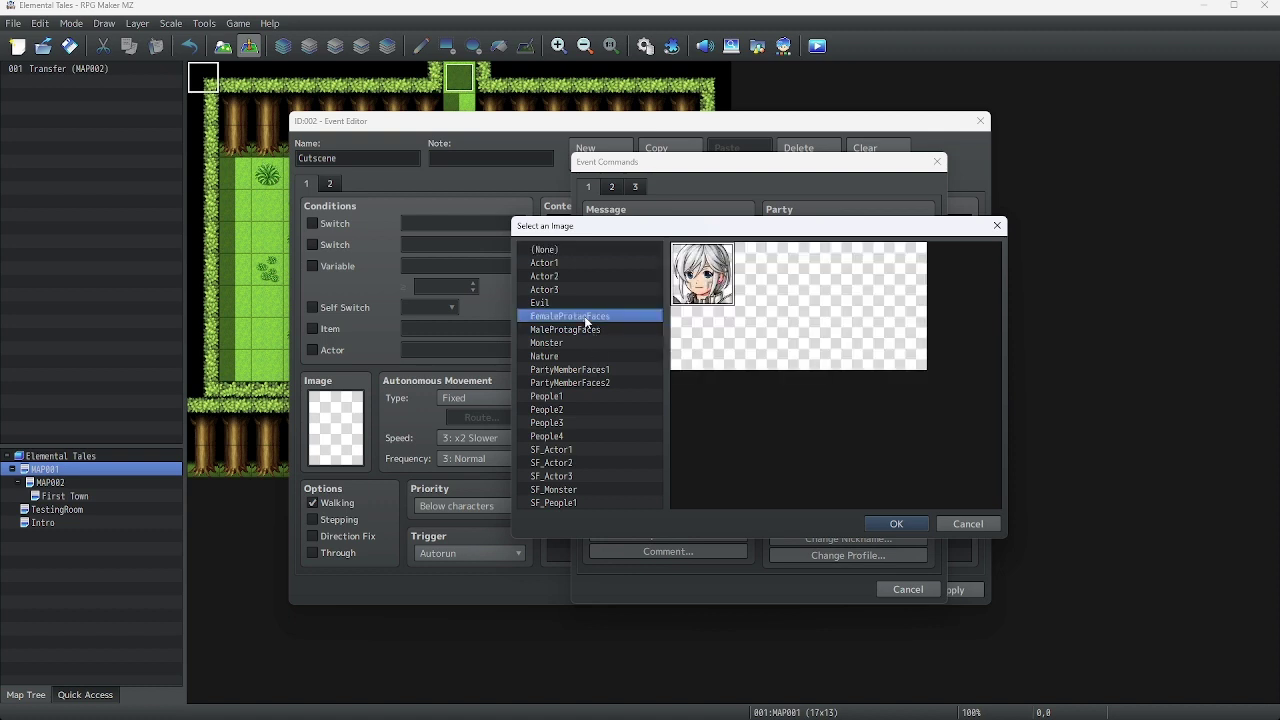
pyautogui.doubleClick(706, 283)
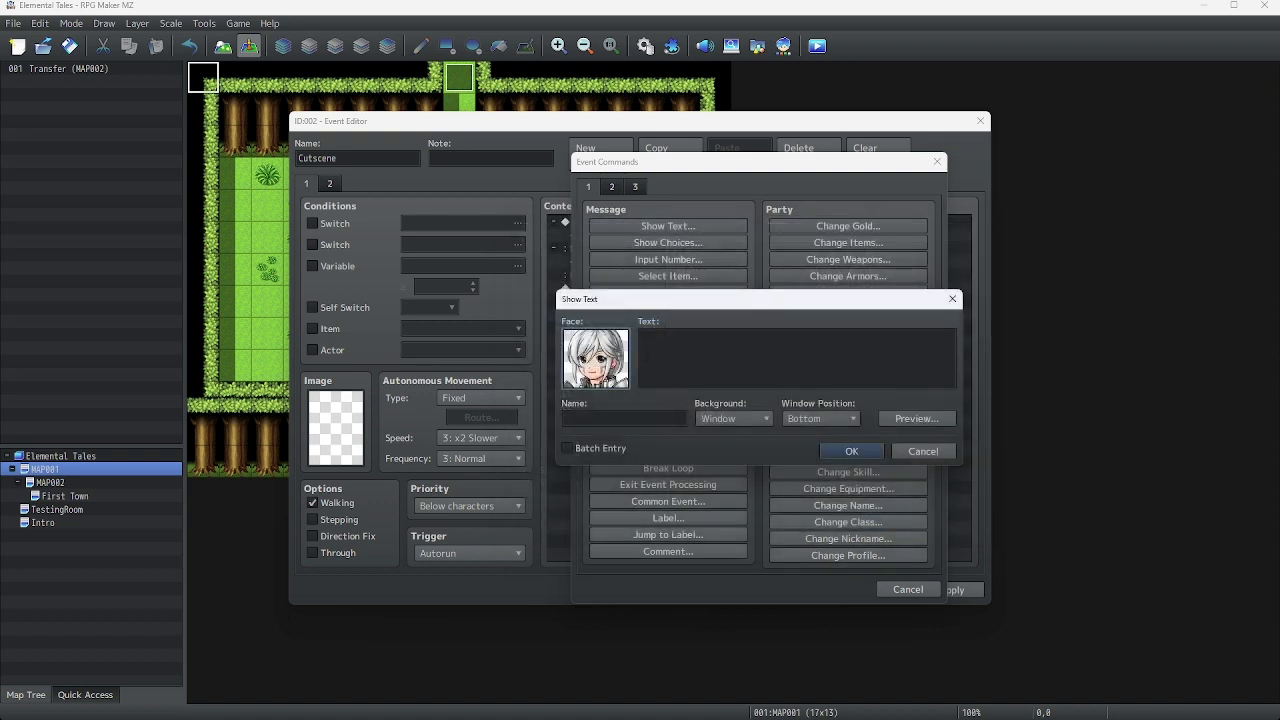
pyautogui.click(600, 419)
pyautogui.write('\\N[1]')
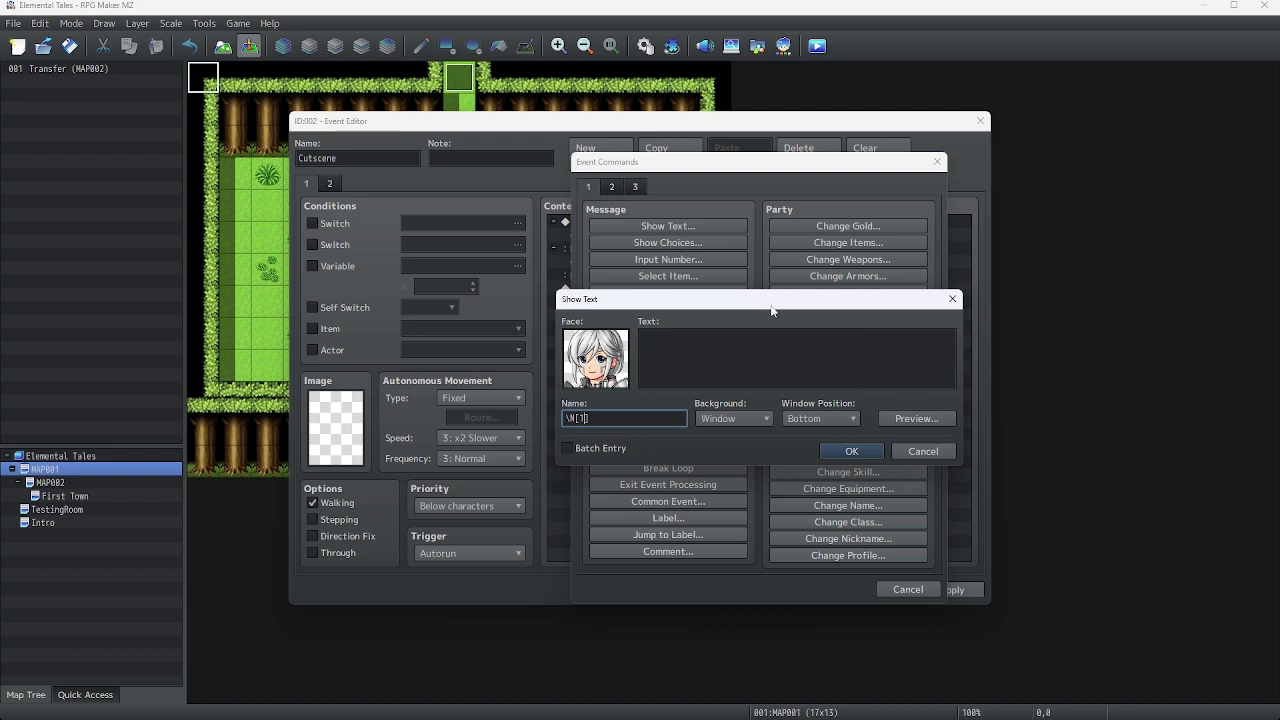
# Step: Enter the line '*groan* Where am I? What is this place? Who am I?' and copy the command
pyautogui.click(704, 364)
pyautogui.write('\\groa')
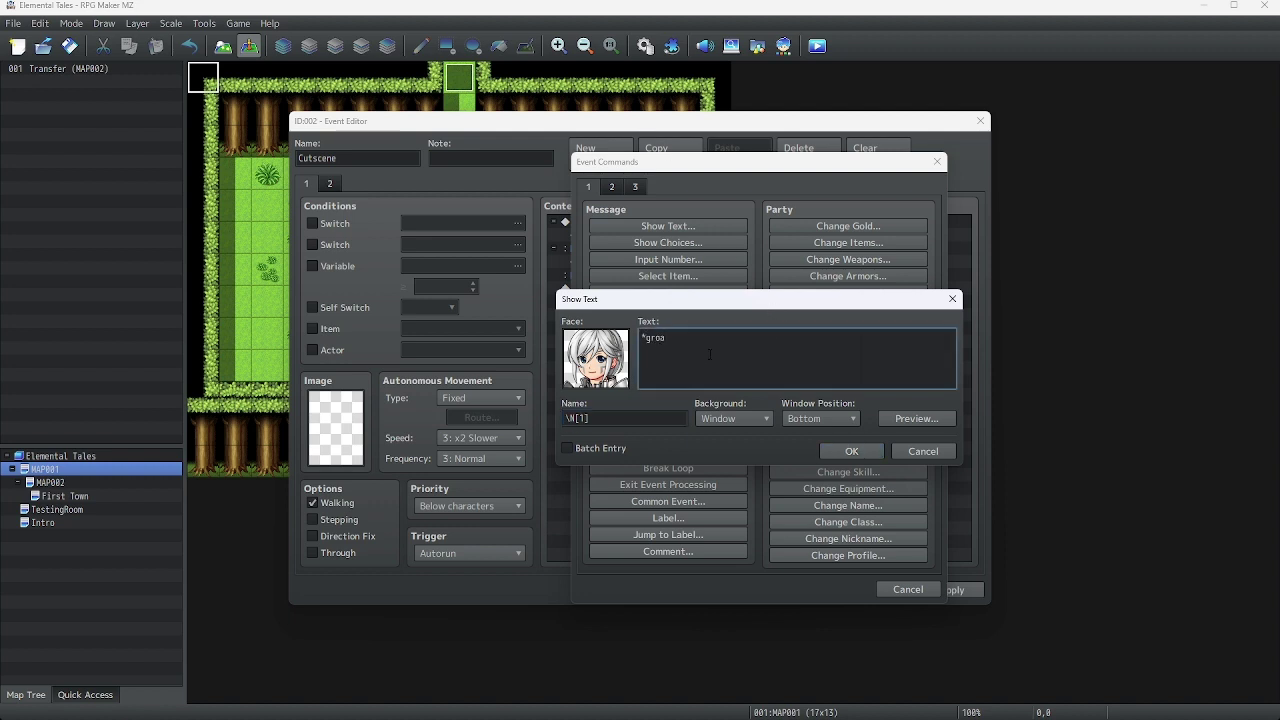
pyautogui.write('n* Where am I? What is this place?')
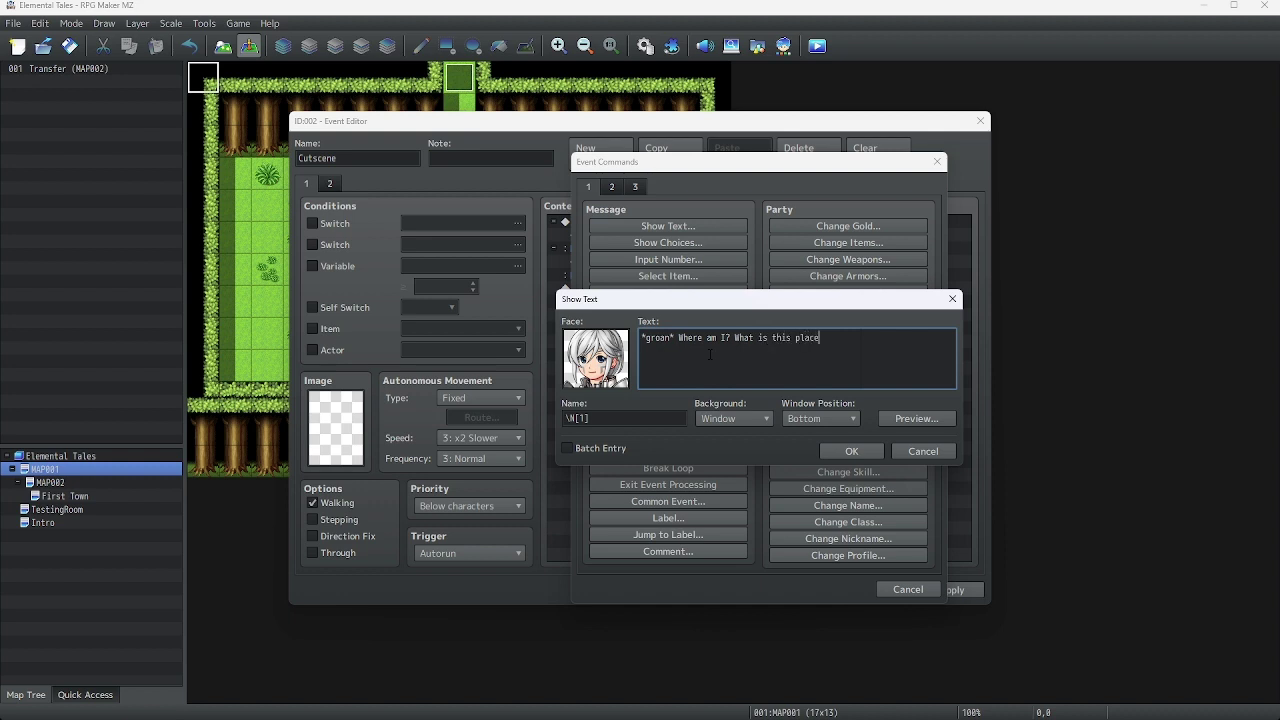
pyautogui.press('BackSpace')
pyautogui.write('Who')
pyautogui.press('Return')
pyautogui.write('am')
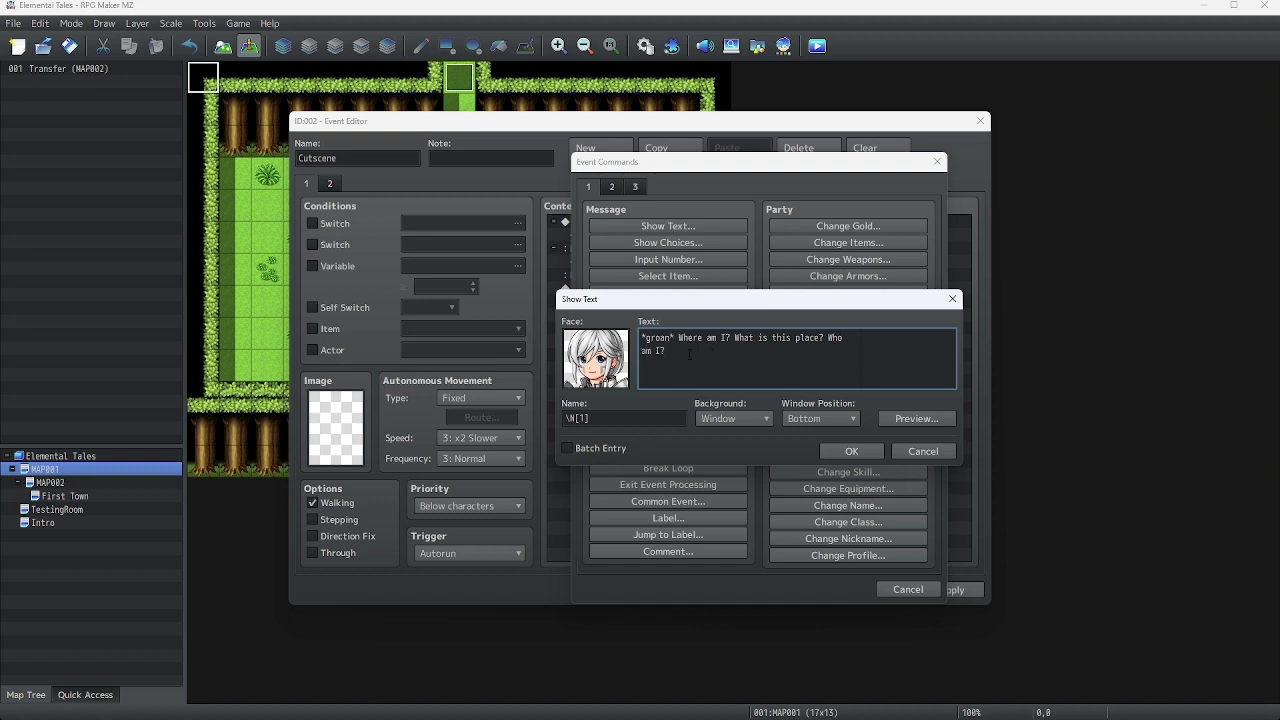
pyautogui.click(860, 452)
pyautogui.rightClick(648, 236)
pyautogui.click(660, 300)
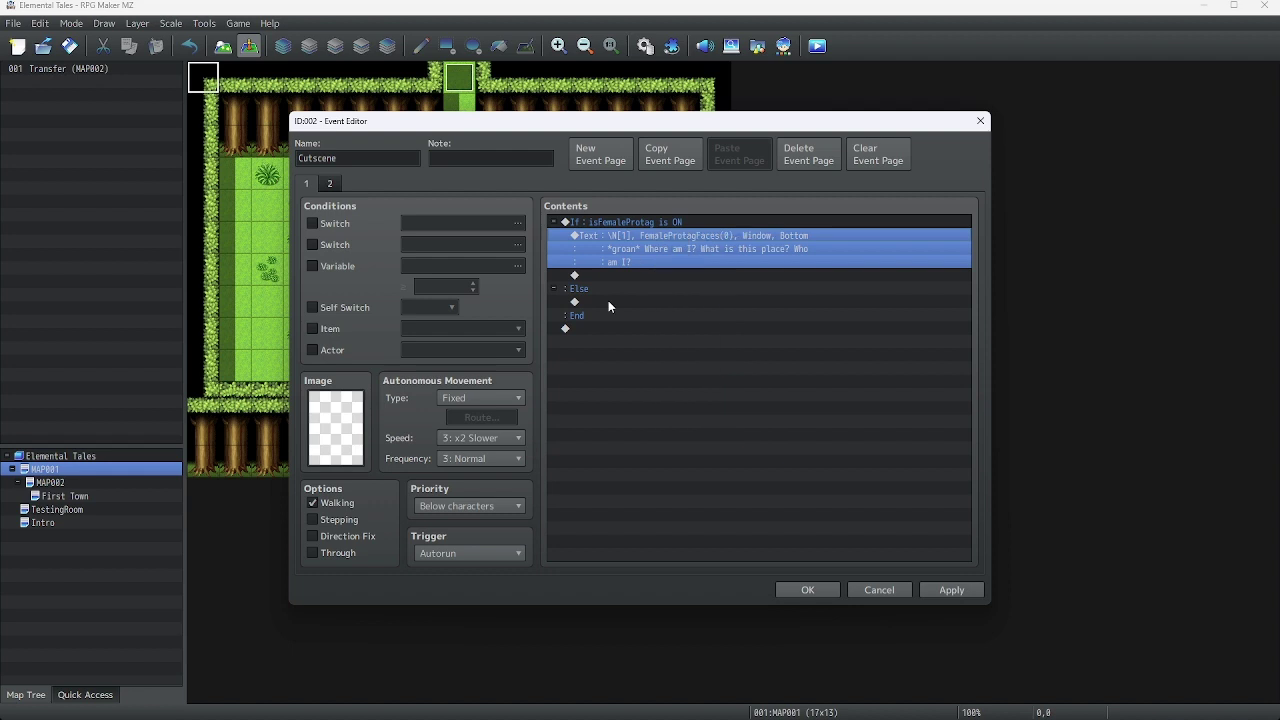
# Step: Paste the text command under Else and change its face to the first MaleProtagFaces face
pyautogui.rightClick(605, 302)
pyautogui.click(662, 376)
pyautogui.rightClick(620, 310)
pyautogui.click(620, 310)
pyautogui.rightClick(620, 308)
pyautogui.click(654, 328)
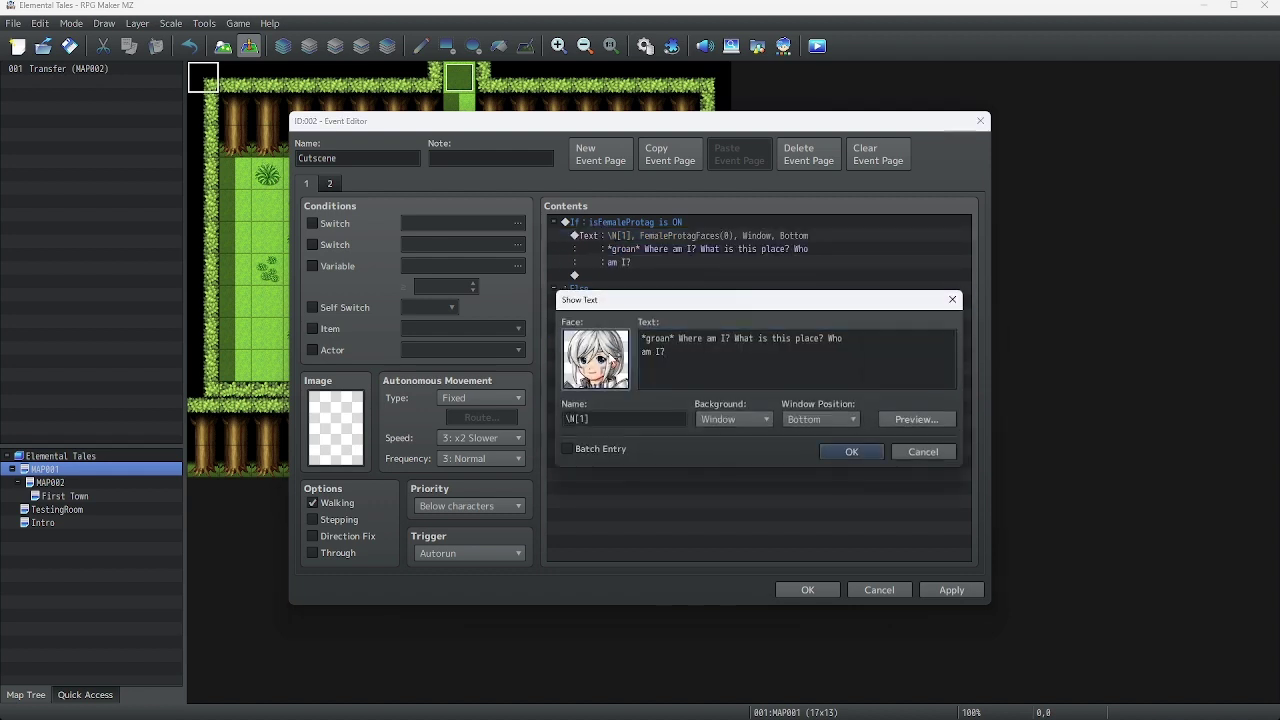
pyautogui.doubleClick(608, 352)
pyautogui.click(579, 330)
pyautogui.doubleClick(579, 330)
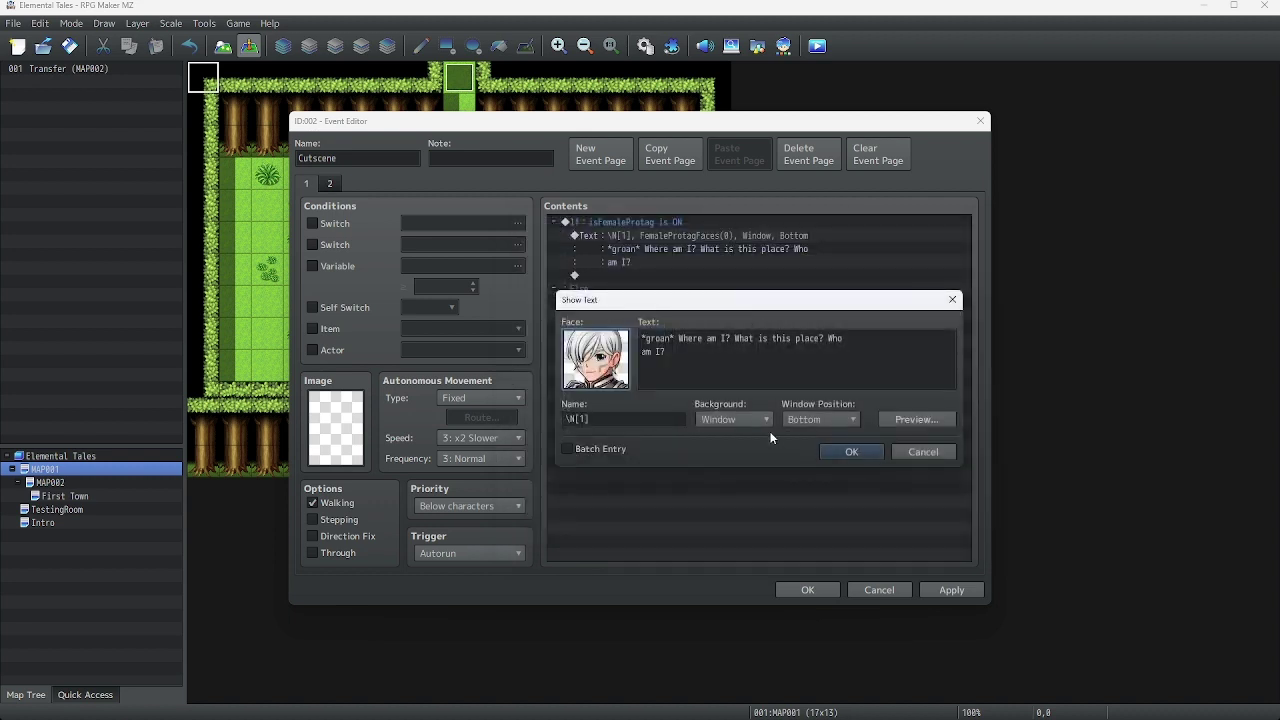
pyautogui.click(840, 453)
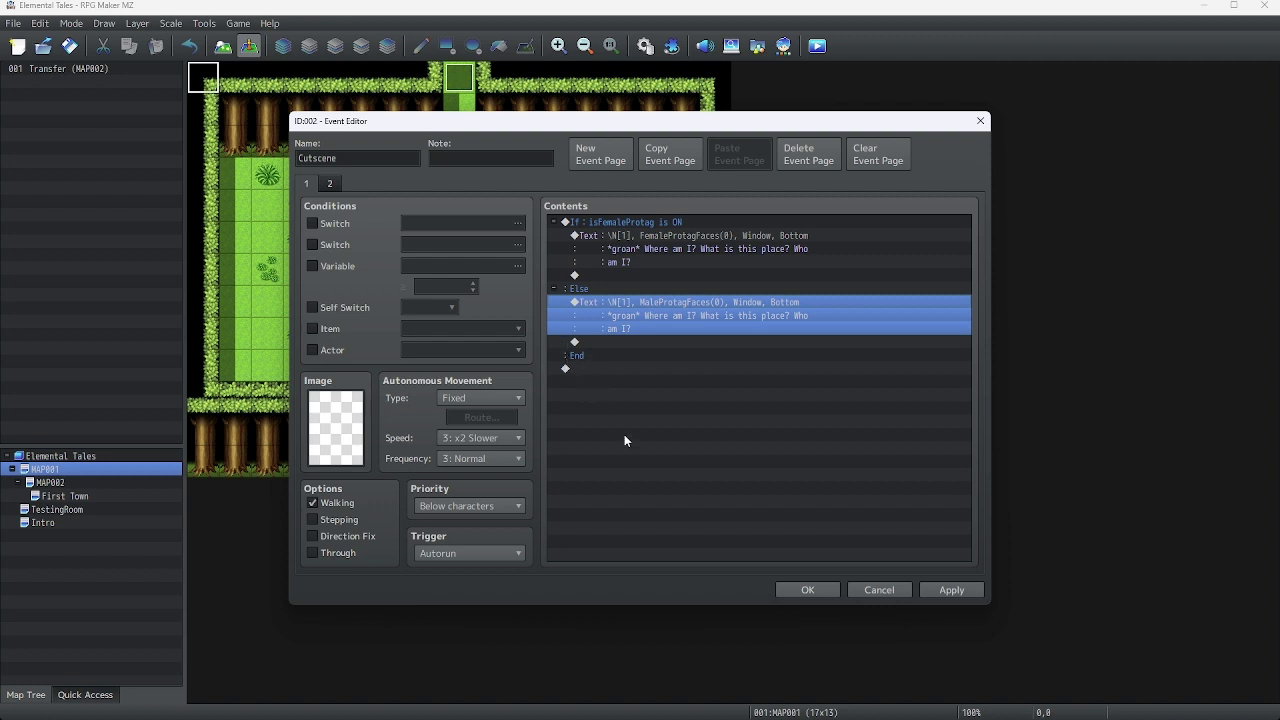
# Step: Add faceless narration after the branch about a name tag on your arm reading \N[1]
pyautogui.rightClick(598, 374)
pyautogui.click(598, 376)
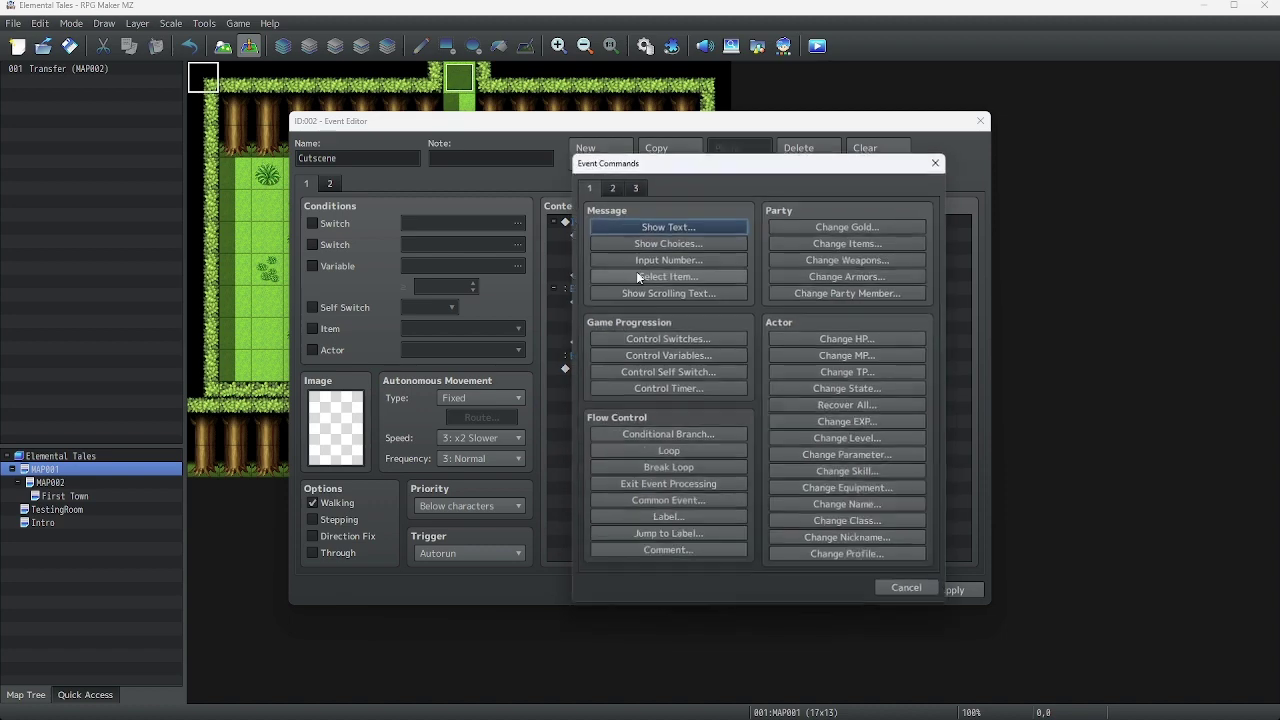
pyautogui.click(625, 225)
pyautogui.write('You c')
pyautogui.write('heck a')
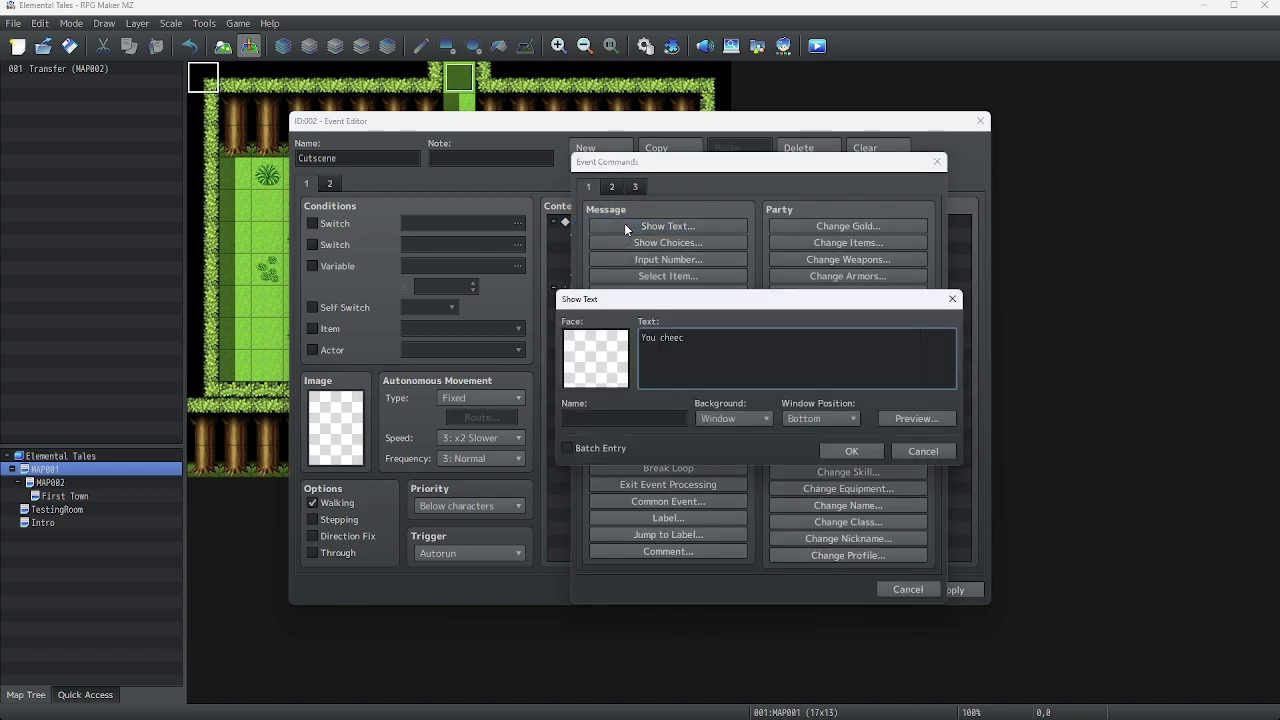
pyautogui.write('round yous')
pyautogui.press('BackSpace')
pyautogui.write('urself. Just to see you have a name takg')
pyautogui.press('Return')
pyautogui.write('on your ')
pyautogui.write('arm that read')
pyautogui.write('s: "')
pyautogui.write('\\N[]')
pyautogui.write('1')
pyautogui.write('.')
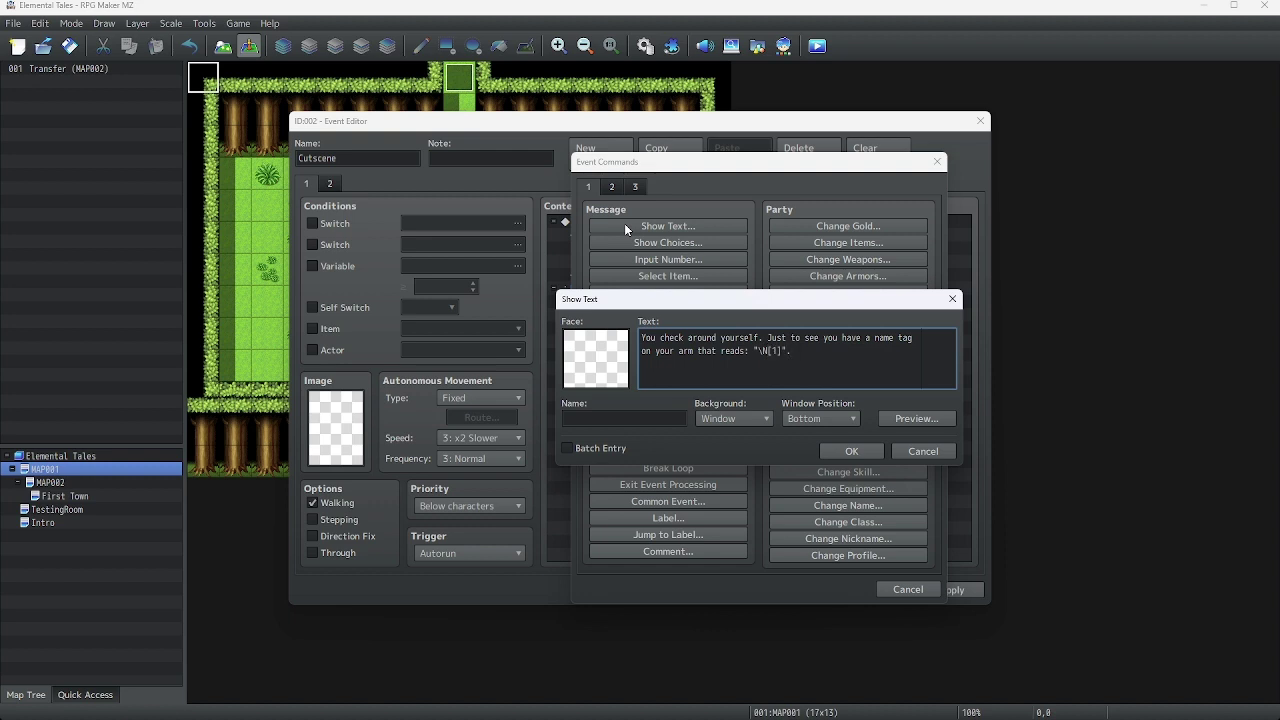
pyautogui.write(' It seems that is your name.')
# Step: Preview the narration, move 'your name.' onto its own line, and confirm it
pyautogui.click(942, 417)
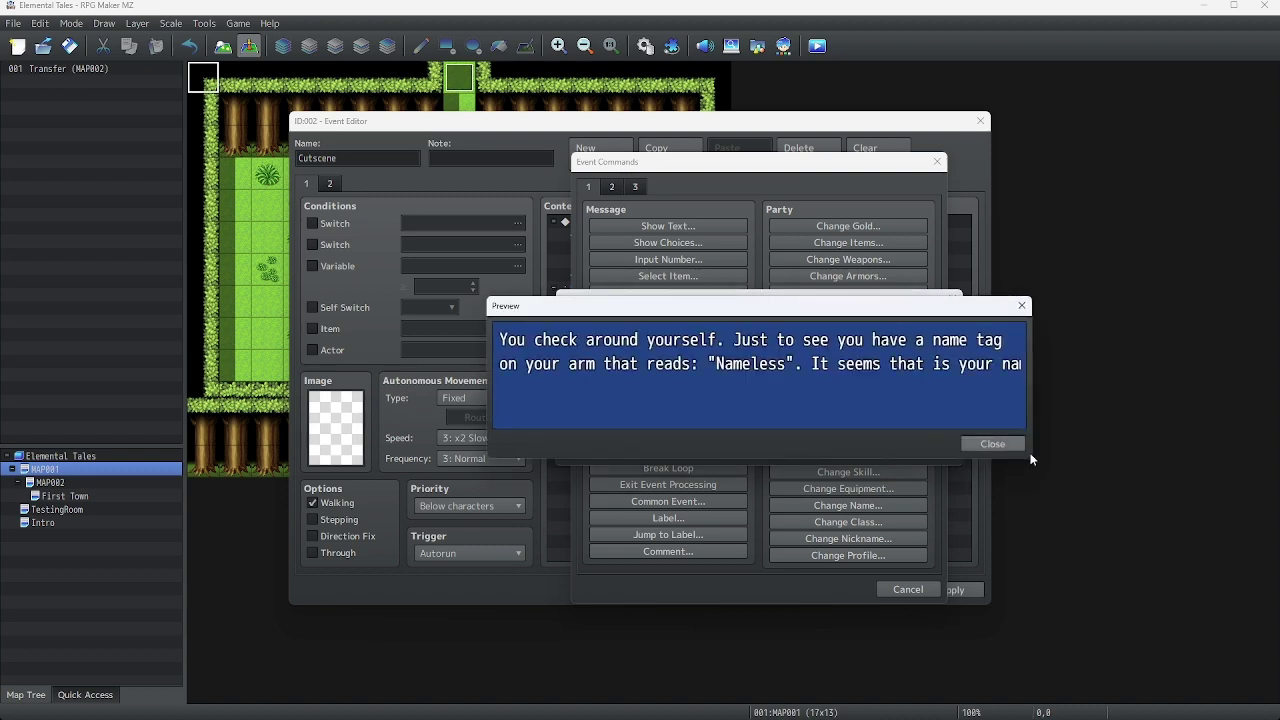
pyautogui.click(980, 439)
pyautogui.press('Left')
pyautogui.press('Left')
pyautogui.press('Left')
pyautogui.press('Left')
pyautogui.press('Return')
pyautogui.rightClick(924, 351)
pyautogui.click(836, 454)
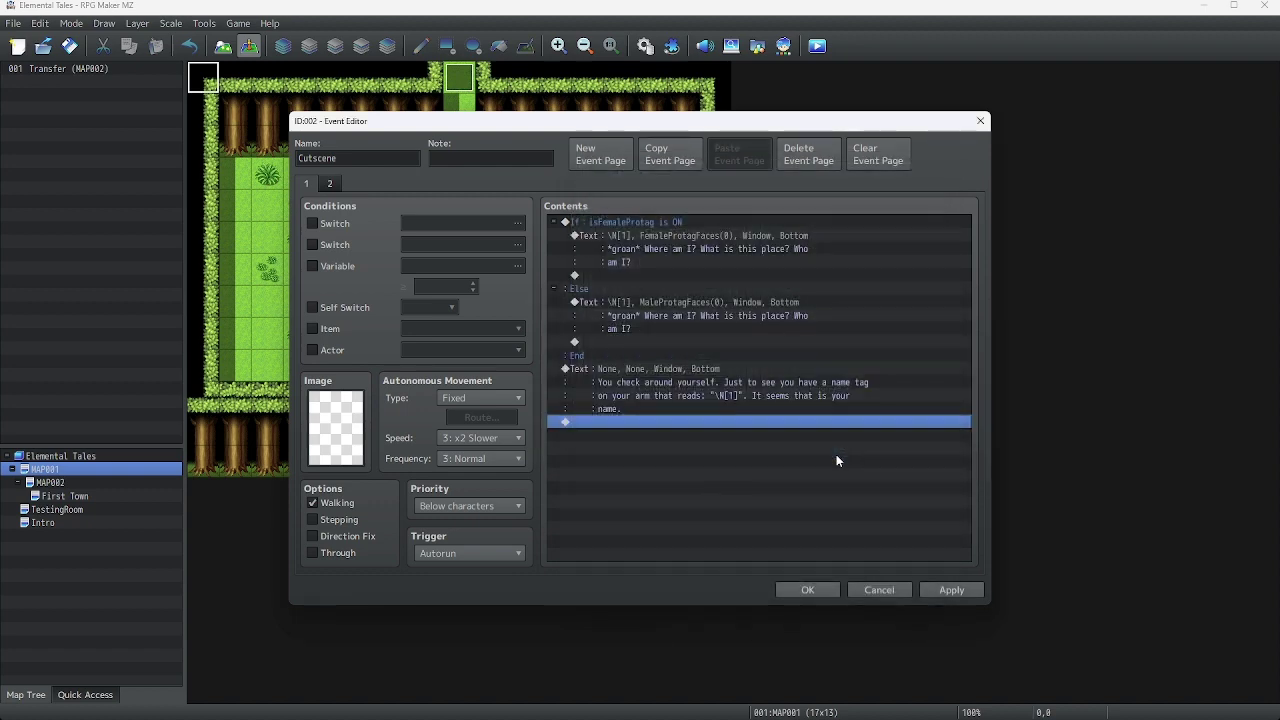
# Step: Append Control Self Switch A = ON and save the Cutscene event
pyautogui.rightClick(597, 421)
pyautogui.click(630, 429)
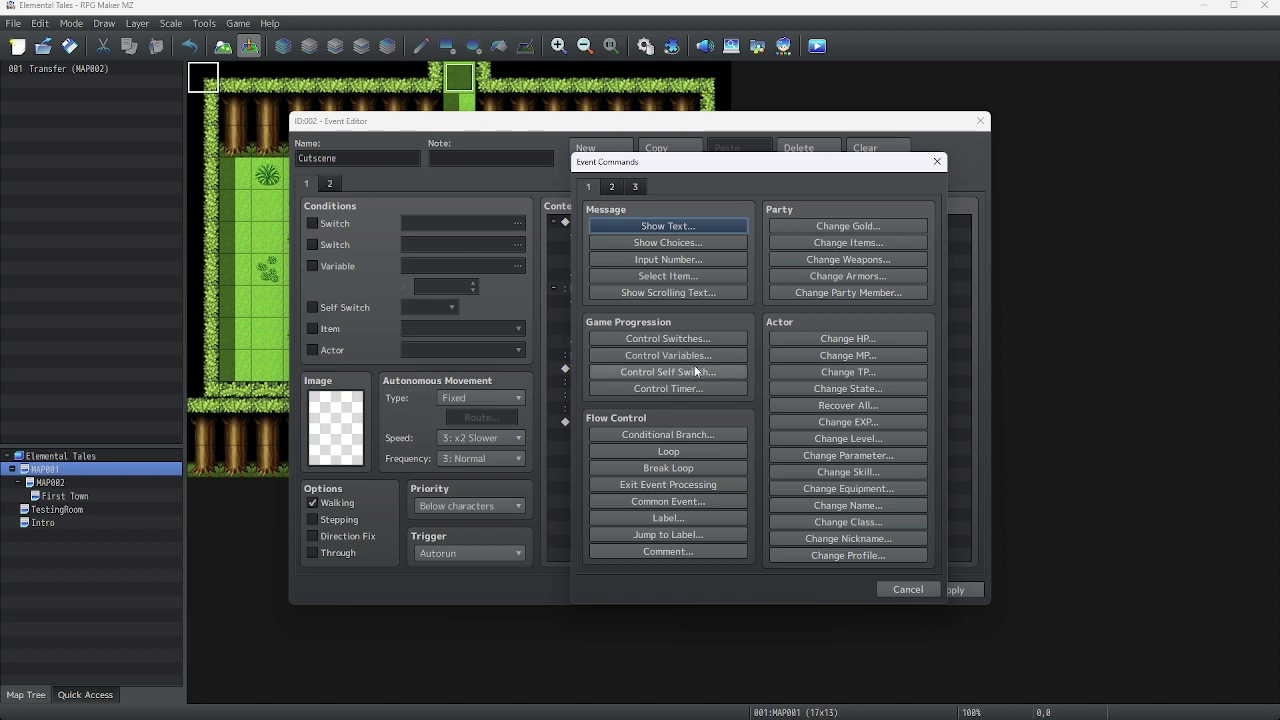
pyautogui.click(680, 340)
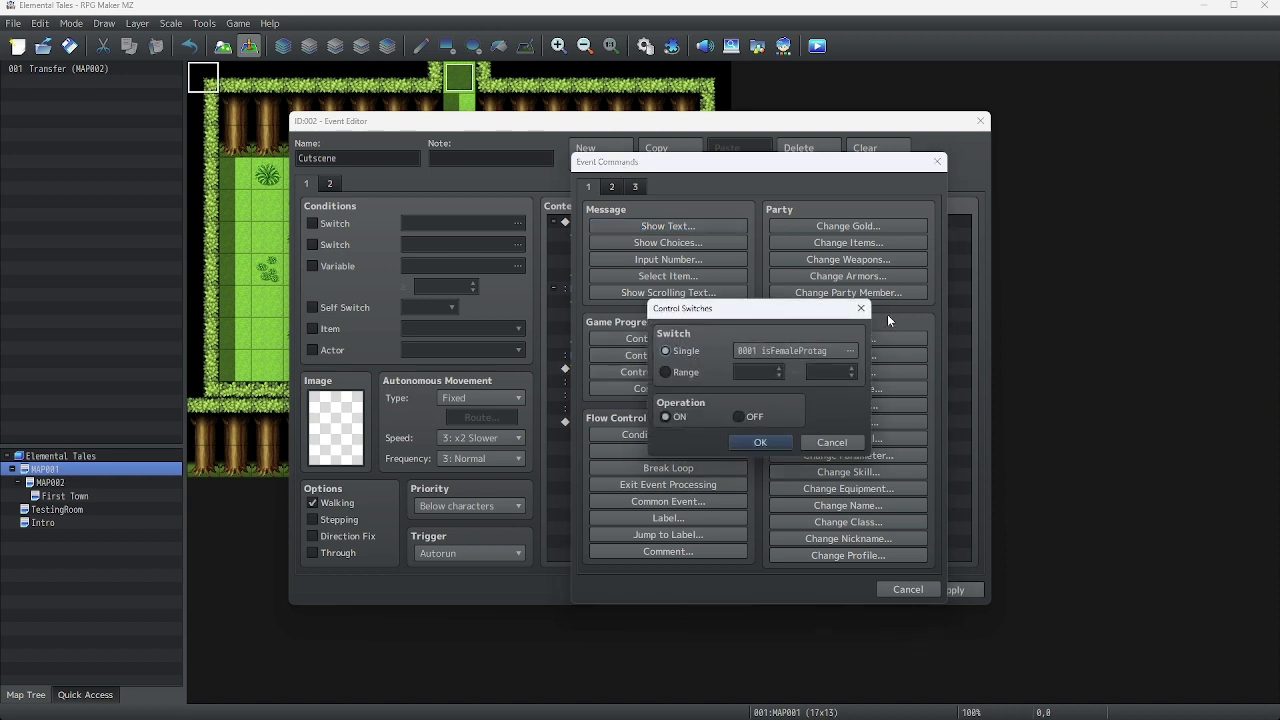
pyautogui.click(829, 443)
pyautogui.click(685, 372)
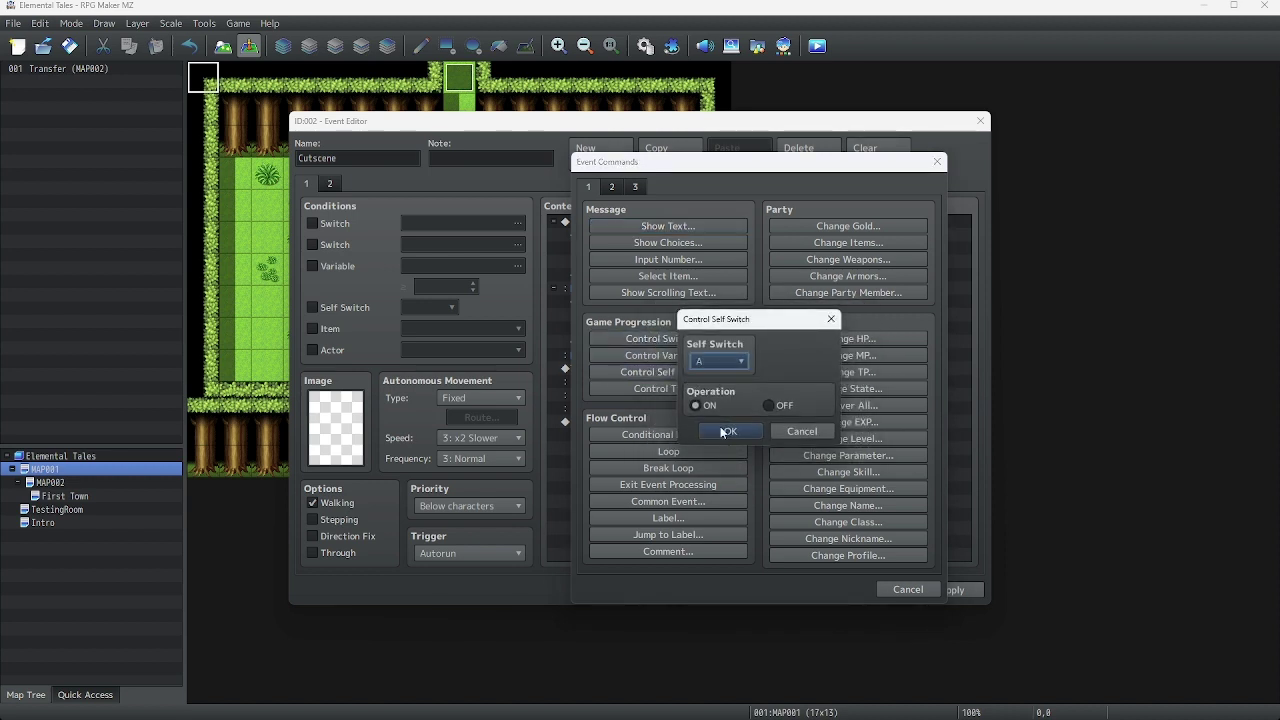
pyautogui.click(728, 421)
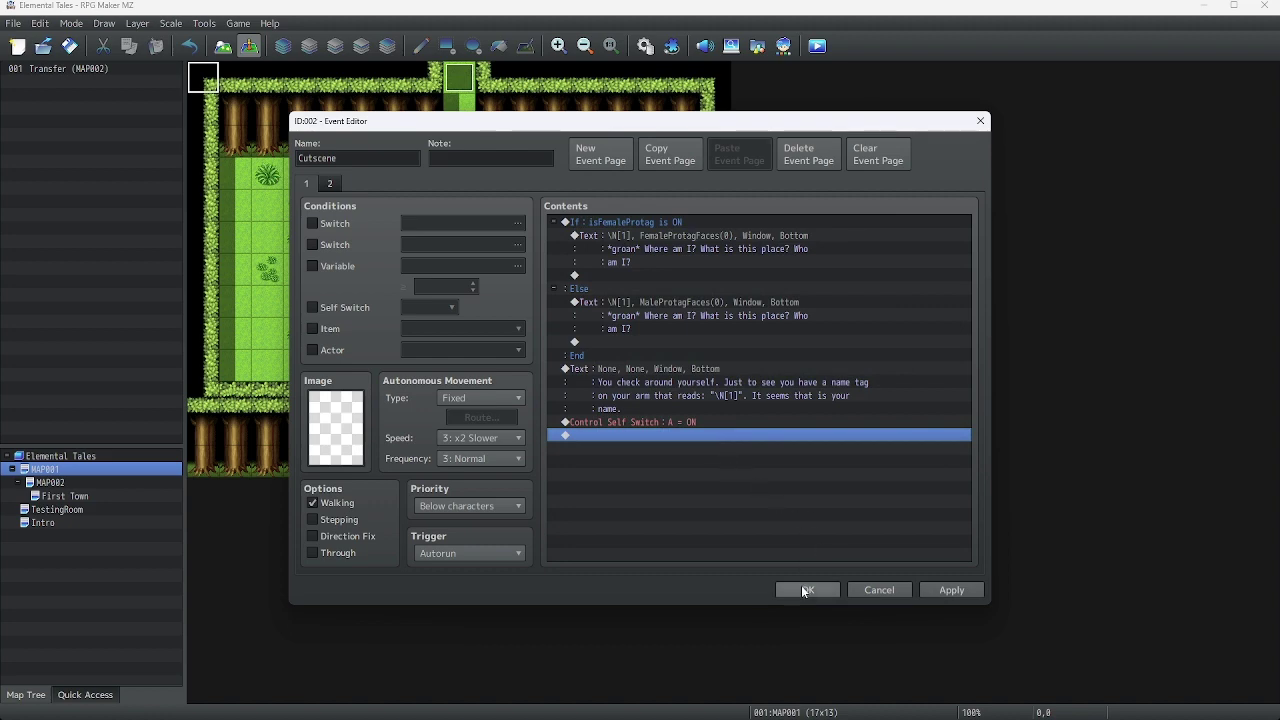
pyautogui.click(802, 590)
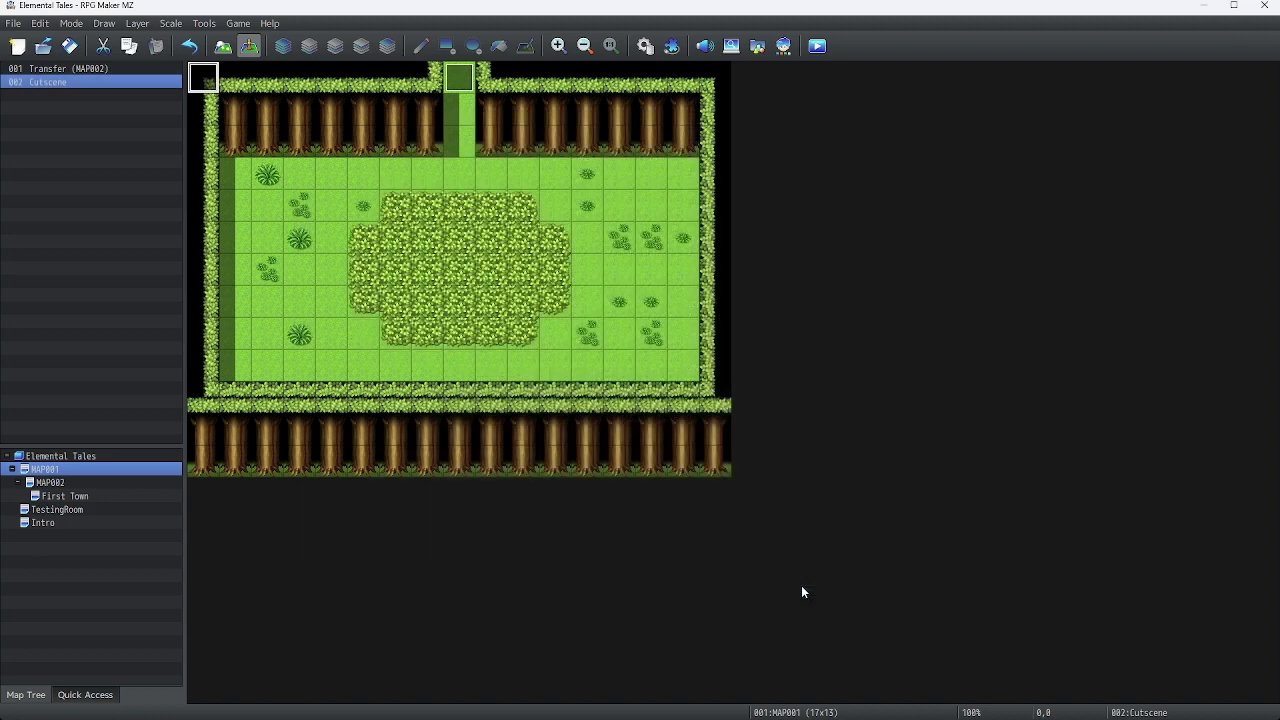
# Step: Save the project, launch a playtest from the Intro map, and maximize the game window
pyautogui.click(44, 522)
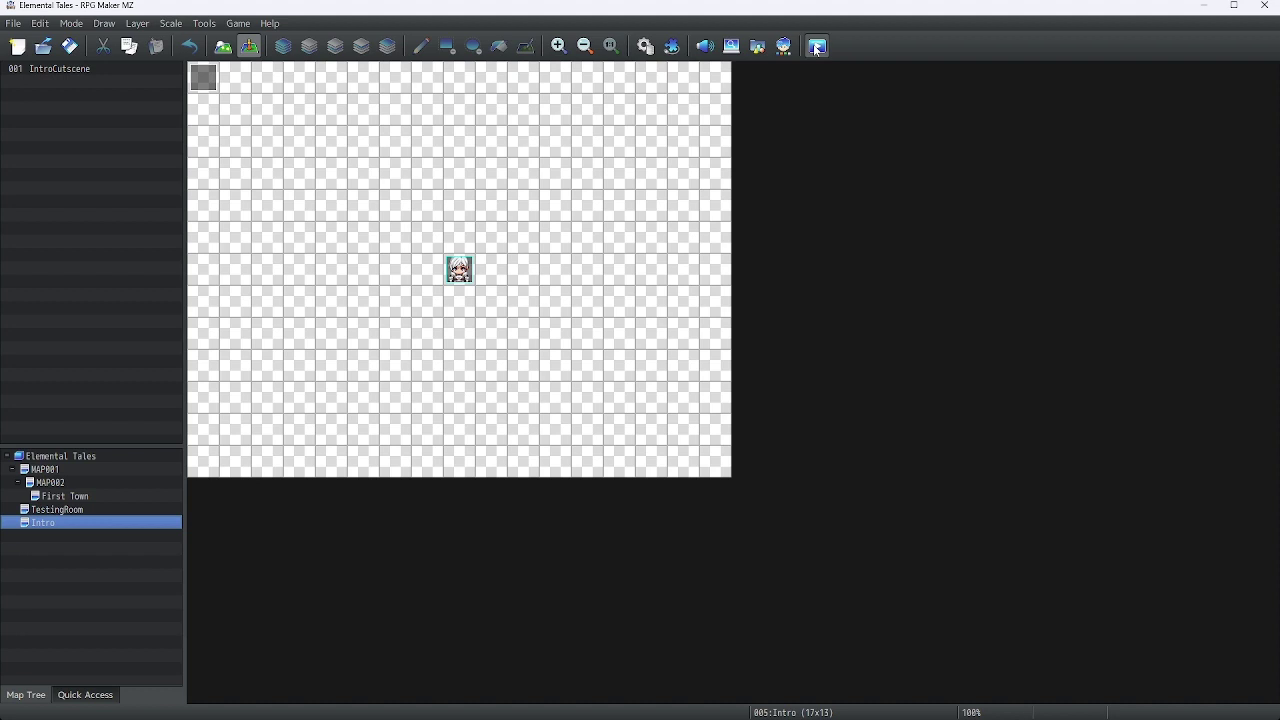
pyautogui.click(817, 48)
pyautogui.click(626, 385)
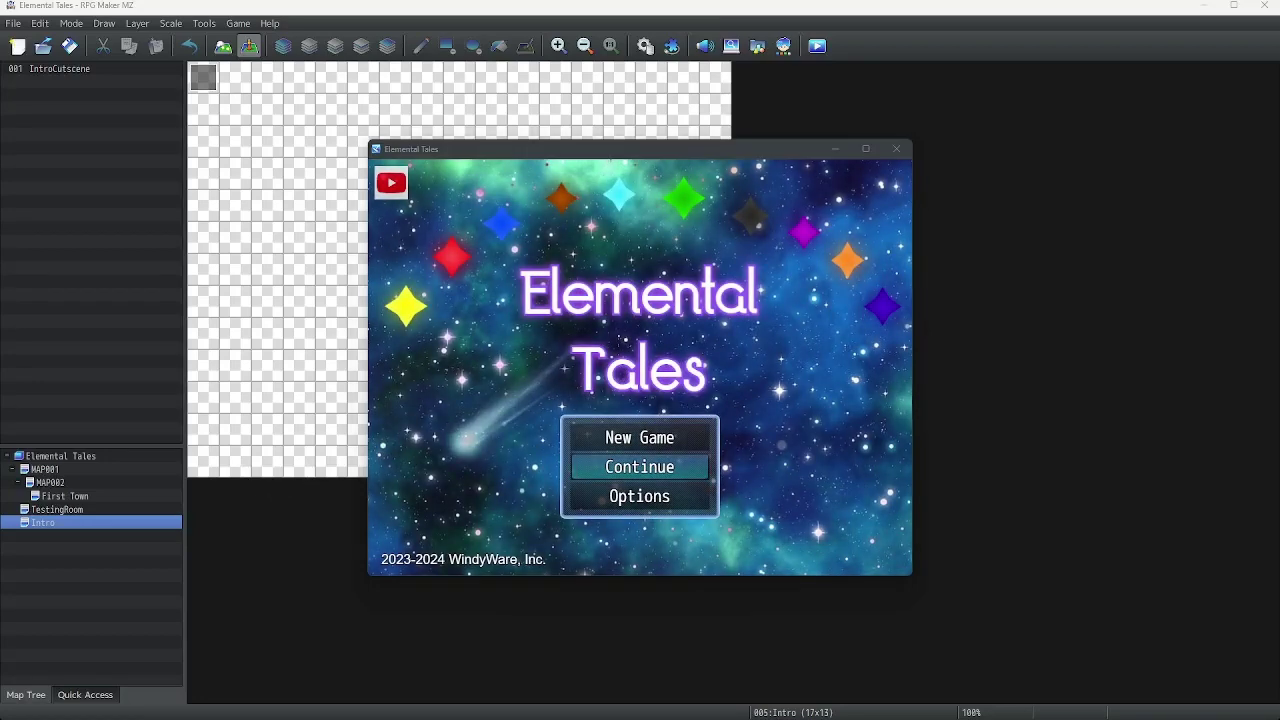
pyautogui.click(866, 149)
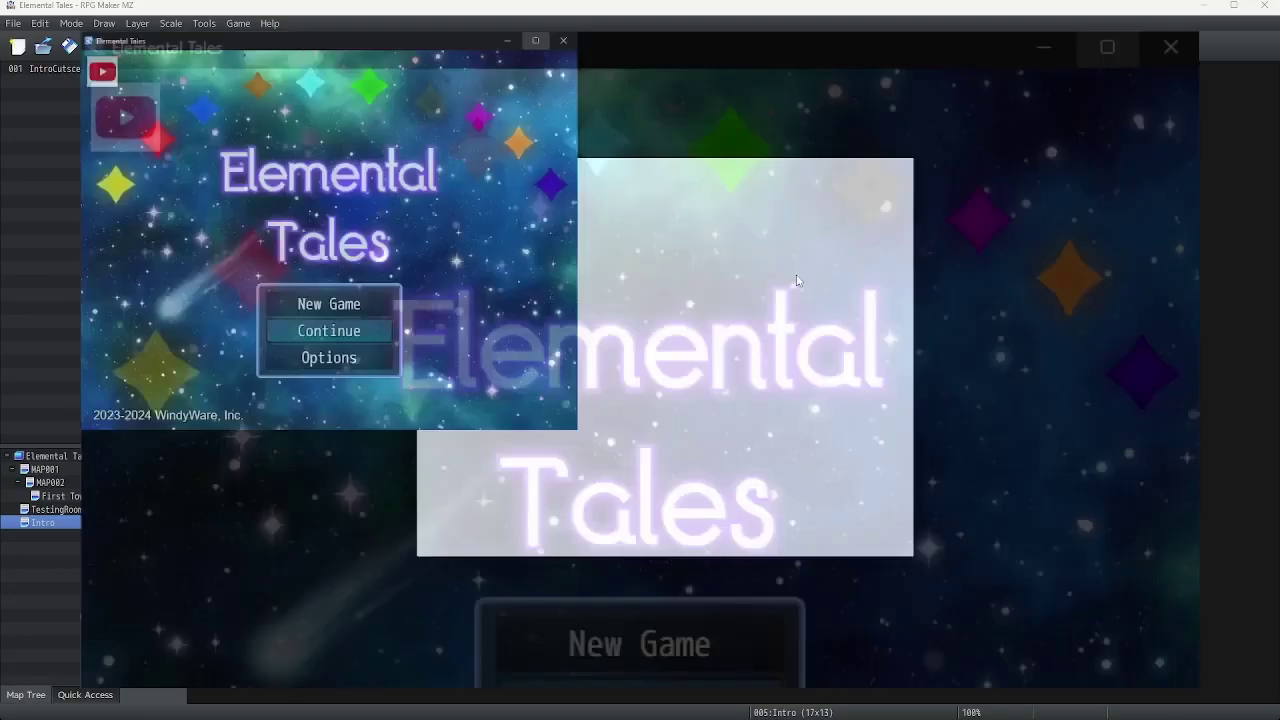
# Step: Start a New Game and answer Female to the gender question
pyautogui.click(650, 477)
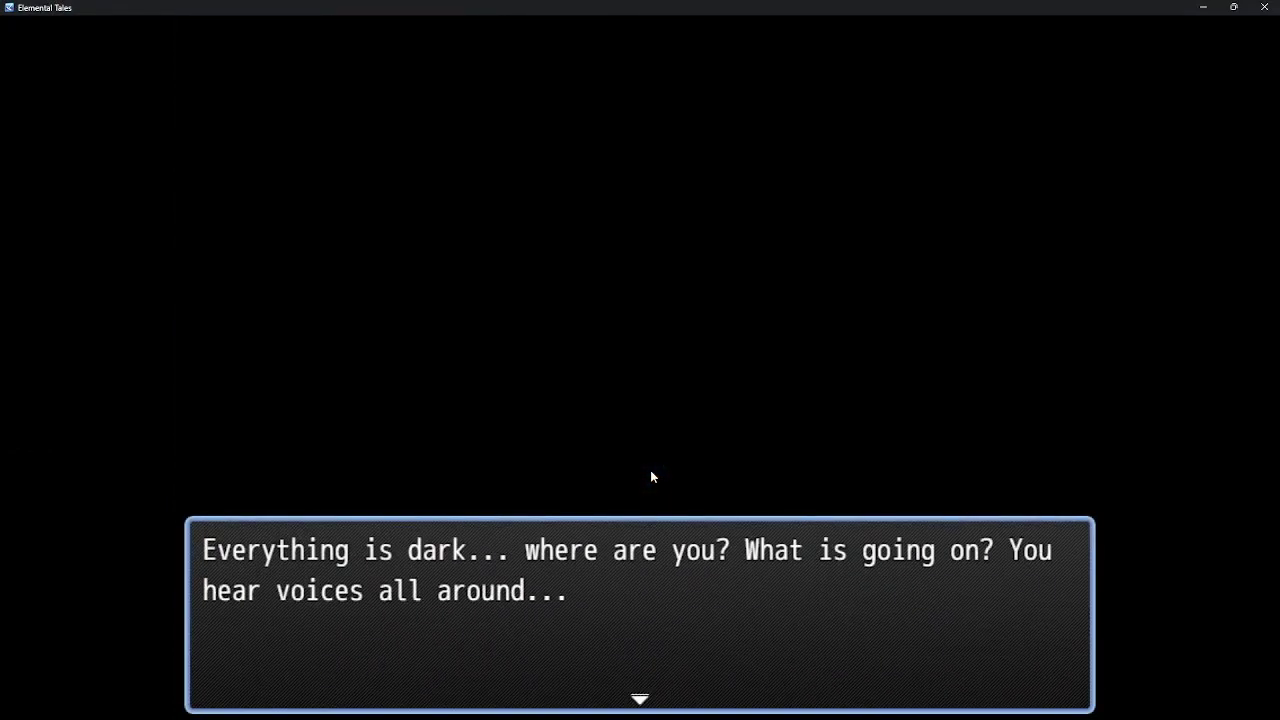
pyautogui.click(650, 477)
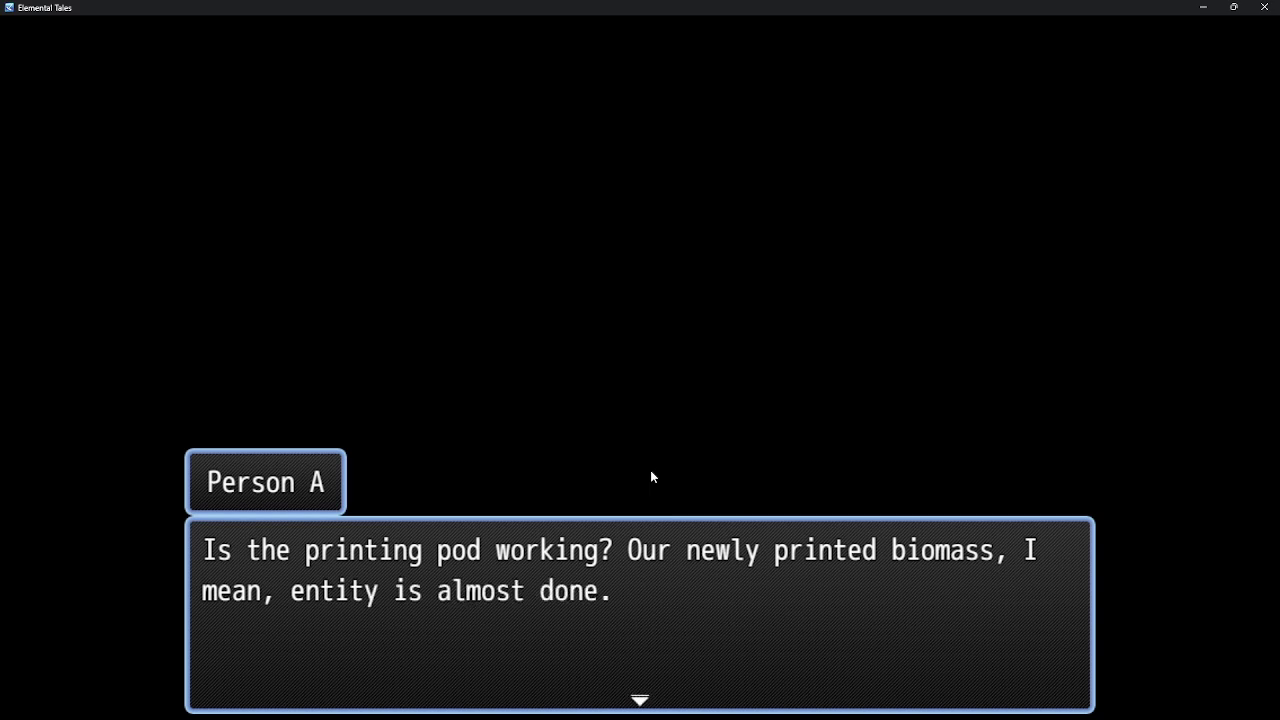
pyautogui.click(651, 477)
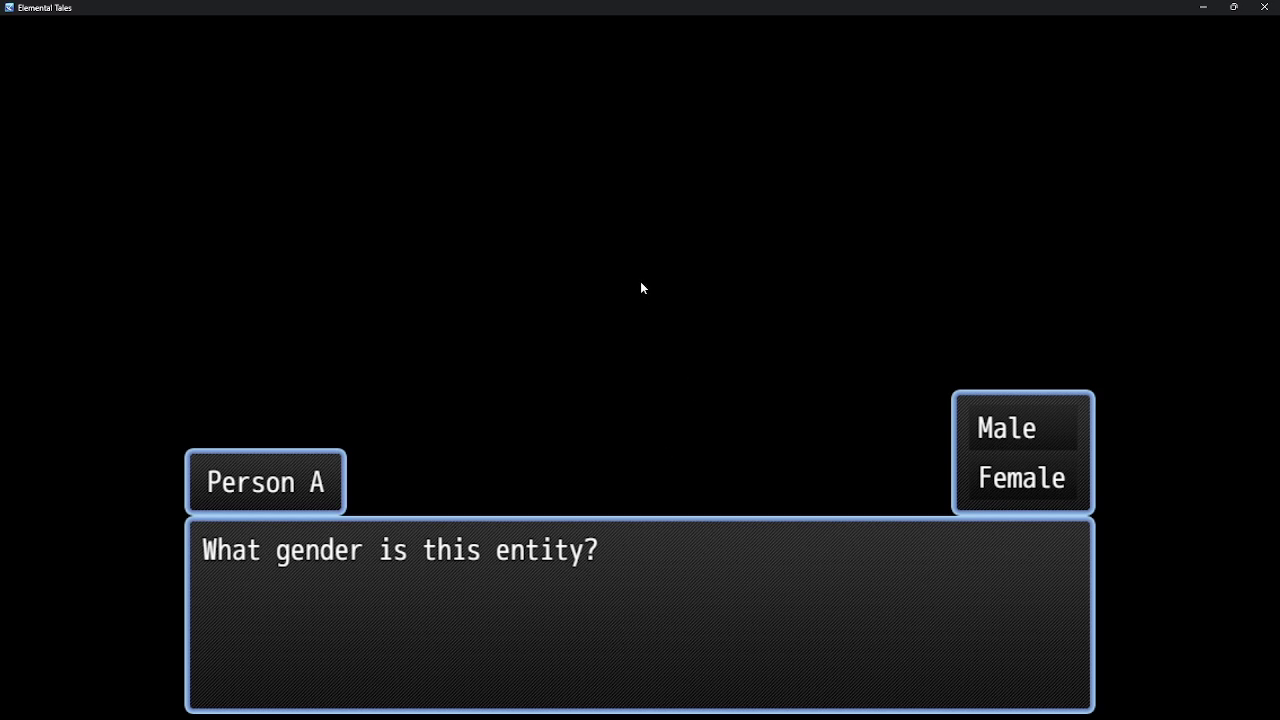
pyautogui.press('Down')
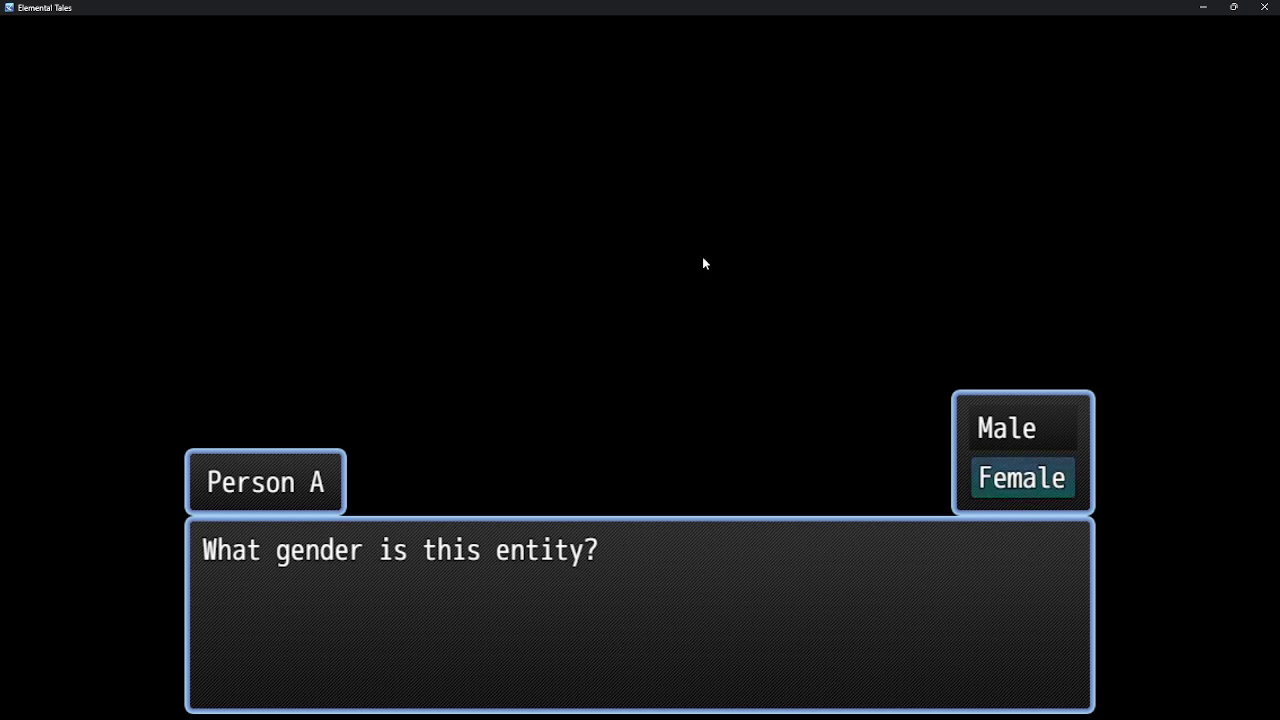
pyautogui.press('Up')
pyautogui.press('Down')
pyautogui.press('Up')
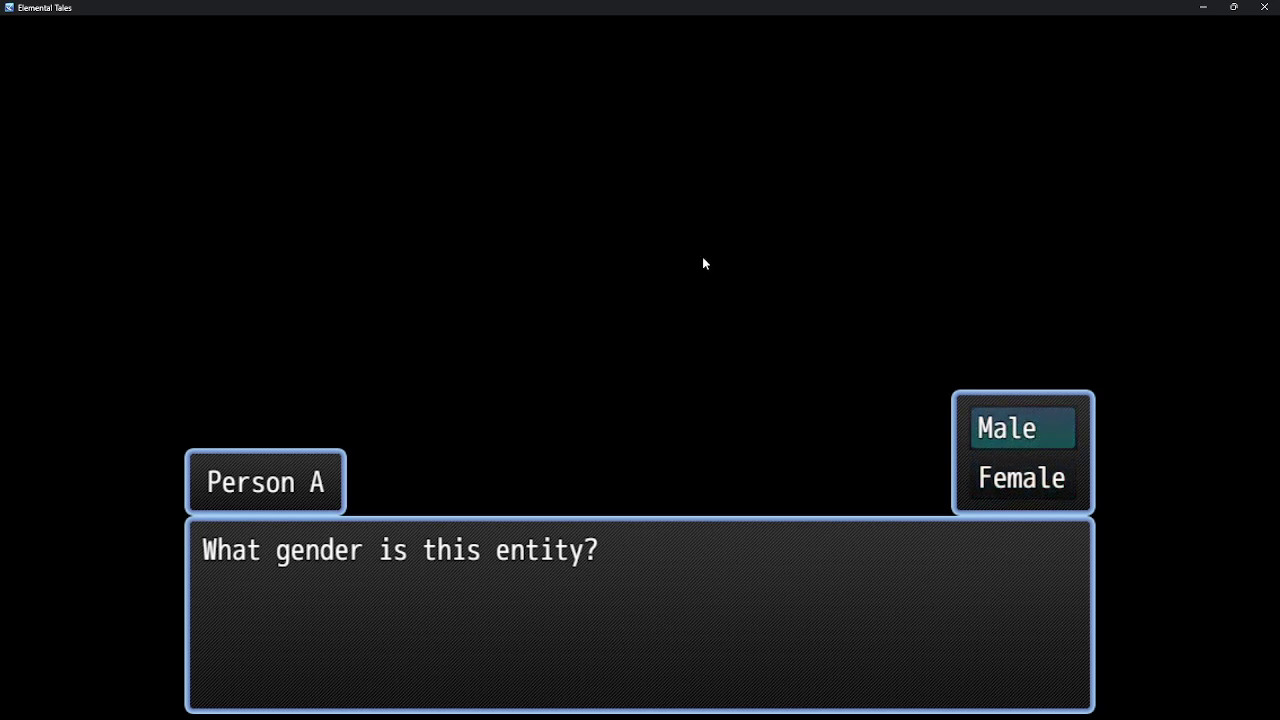
pyautogui.press('Down')
pyautogui.press('Return')
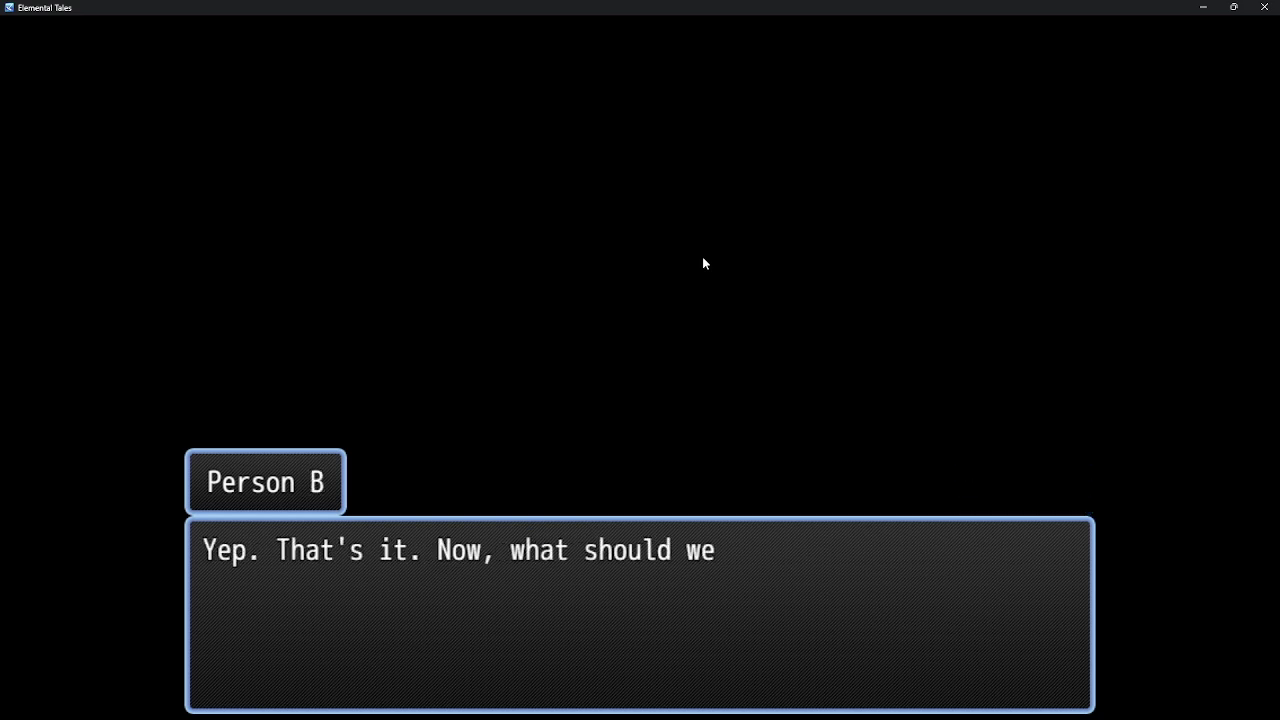
# Step: Advance to the name-entry screen and move toward confirming the name 'Nameless'
pyautogui.press('Return')
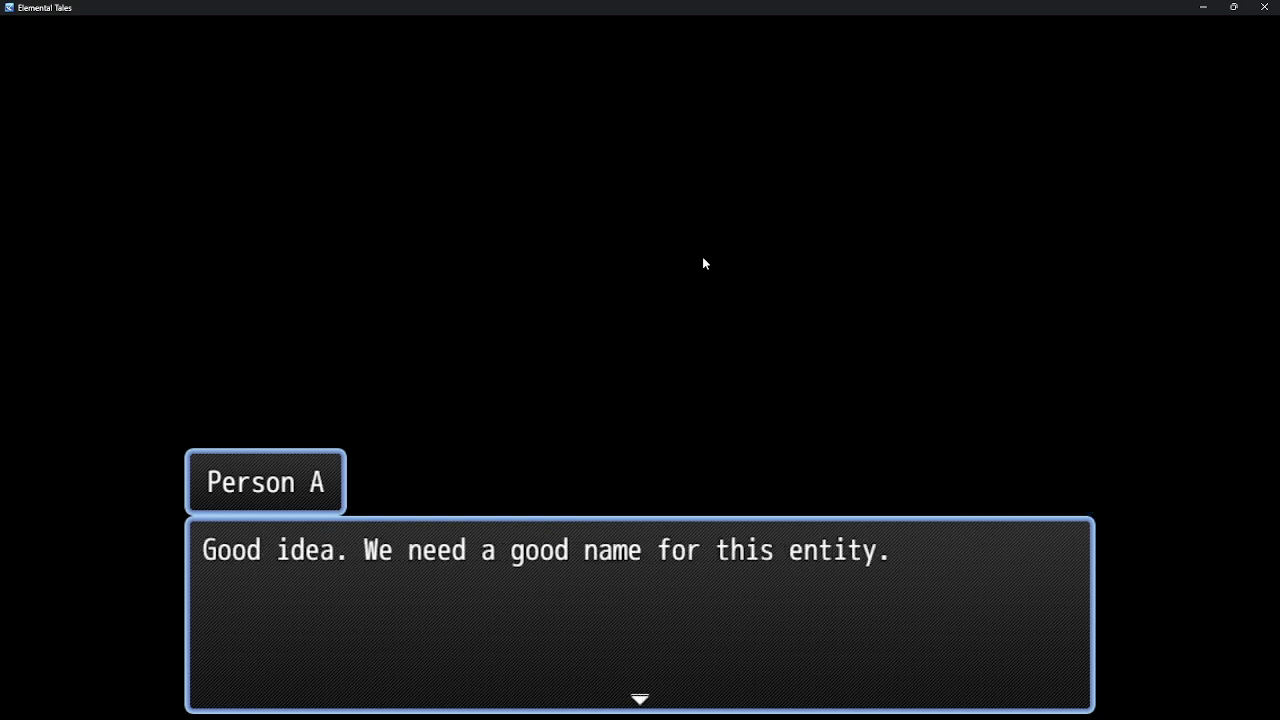
pyautogui.press('Return')
pyautogui.press('Left')
pyautogui.press('Down')
pyautogui.press('Down')
pyautogui.press('Down')
pyautogui.press('Left')
pyautogui.press('Left')
pyautogui.press('Left')
pyautogui.press('Left')
pyautogui.press('Left')
pyautogui.press('Left')
pyautogui.press('Right')
pyautogui.press('Right')
pyautogui.press('Right')
pyautogui.press('Right')
pyautogui.press('Right')
pyautogui.press('Right')
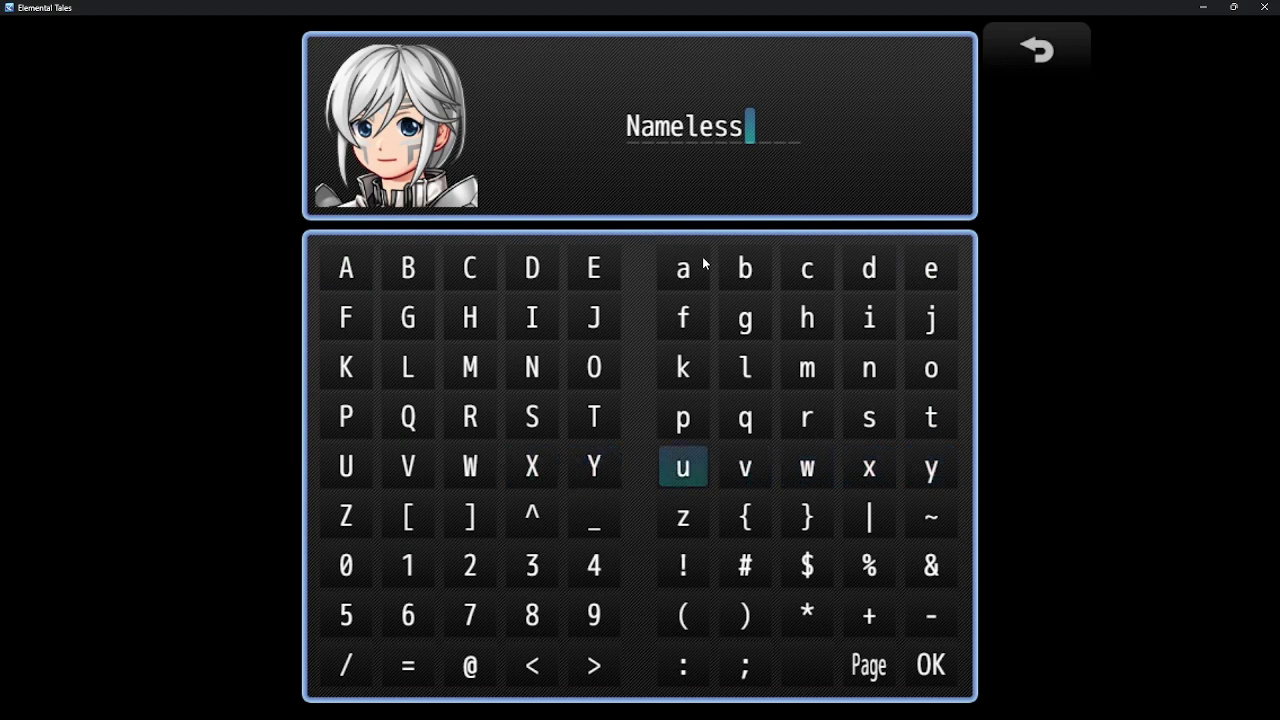
# Step: Accept the name Nameless and answer Yes to confirm it
pyautogui.press('Down')
pyautogui.press('Down')
pyautogui.press('Down')
pyautogui.press('Down')
pyautogui.press('Return')
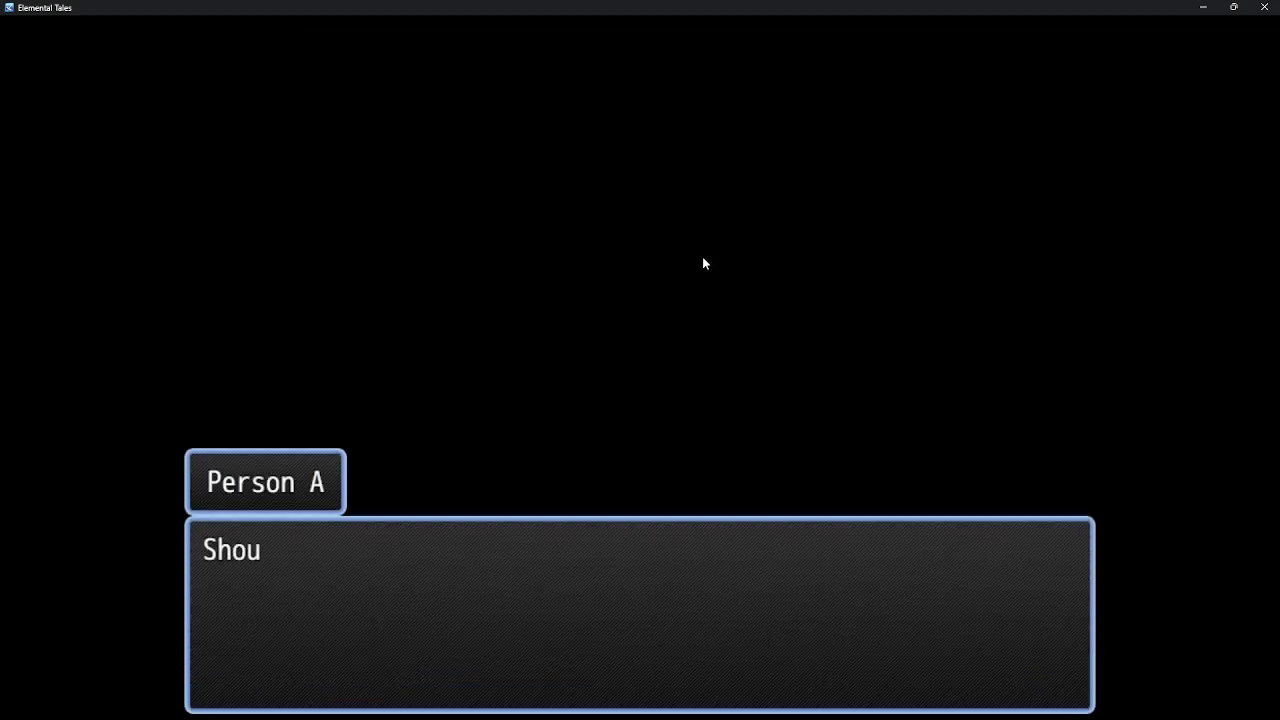
pyautogui.press('Down')
pyautogui.press('Up')
pyautogui.press('Down')
pyautogui.press('Up')
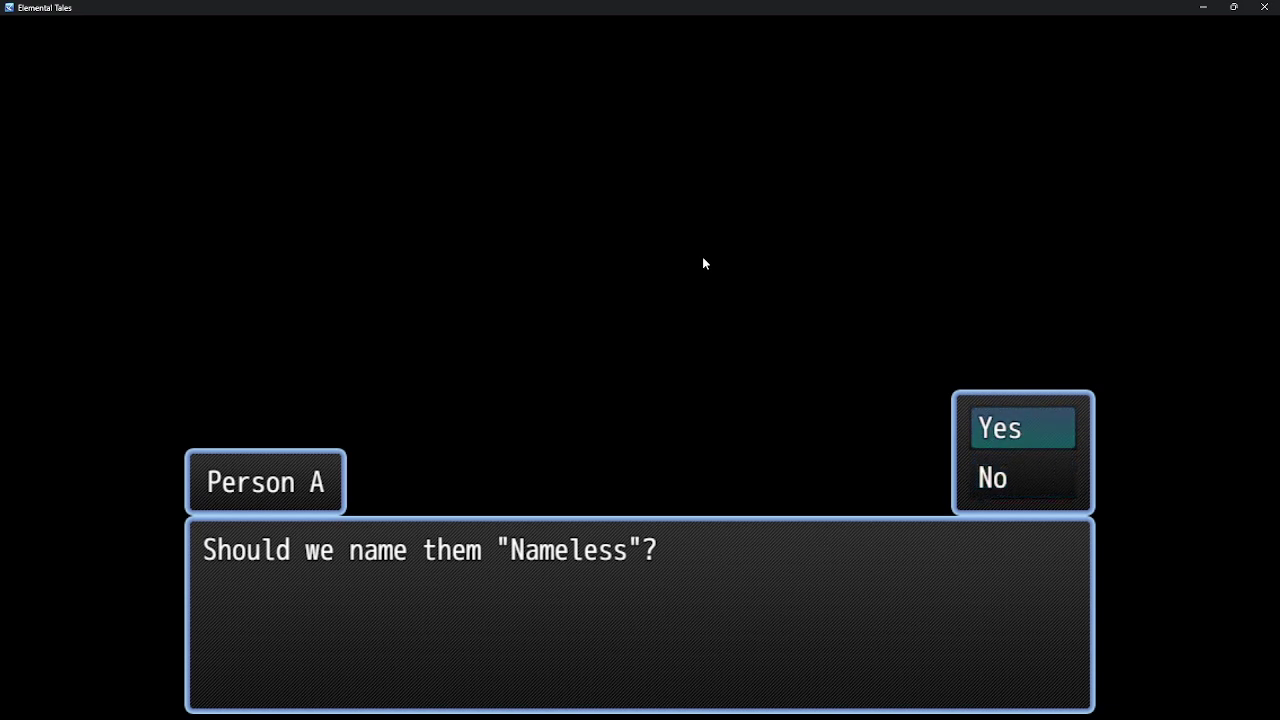
pyautogui.press('Return')
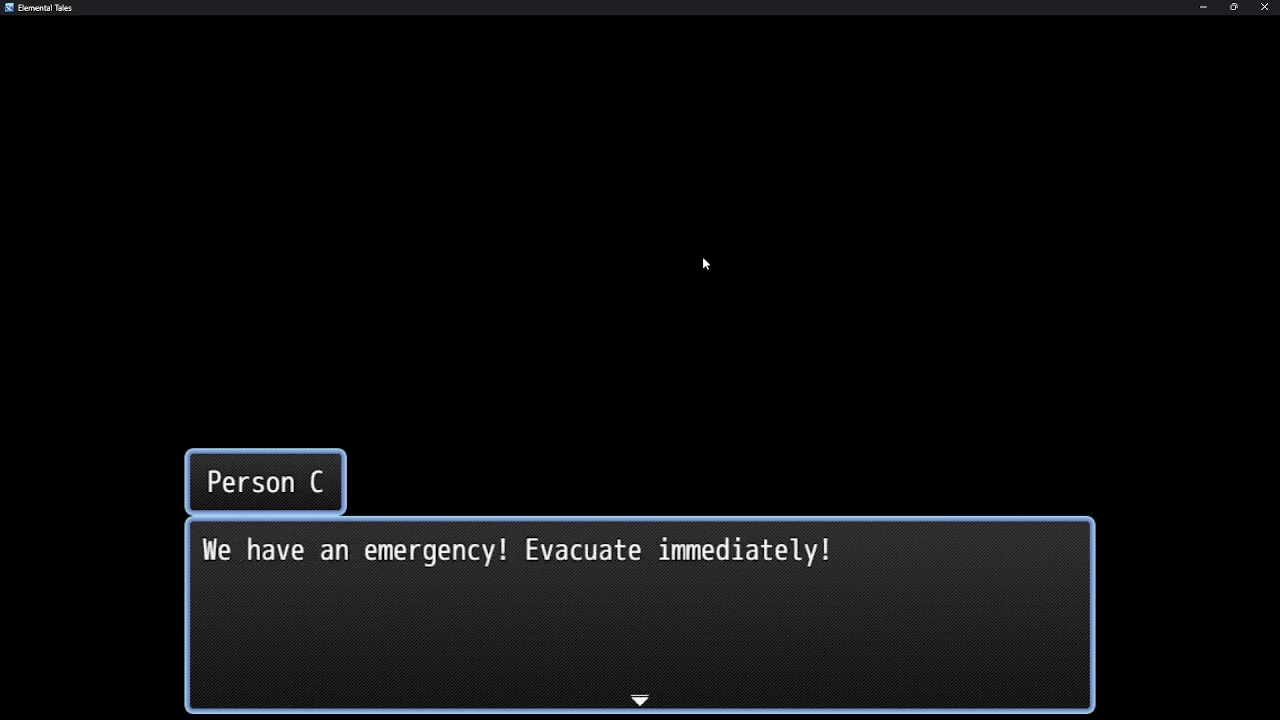
# Step: Advance to the forest map through Nameless's groan line and the name-tag narration
pyautogui.press('Return')
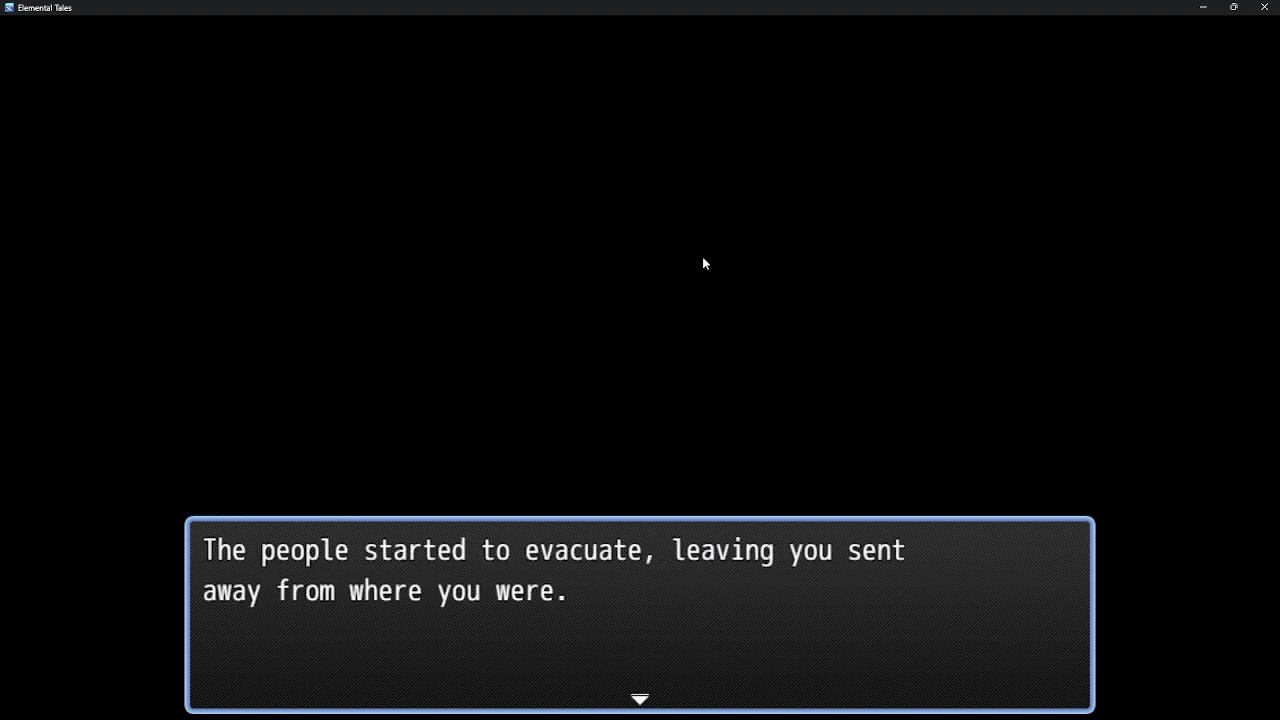
pyautogui.press('Return')
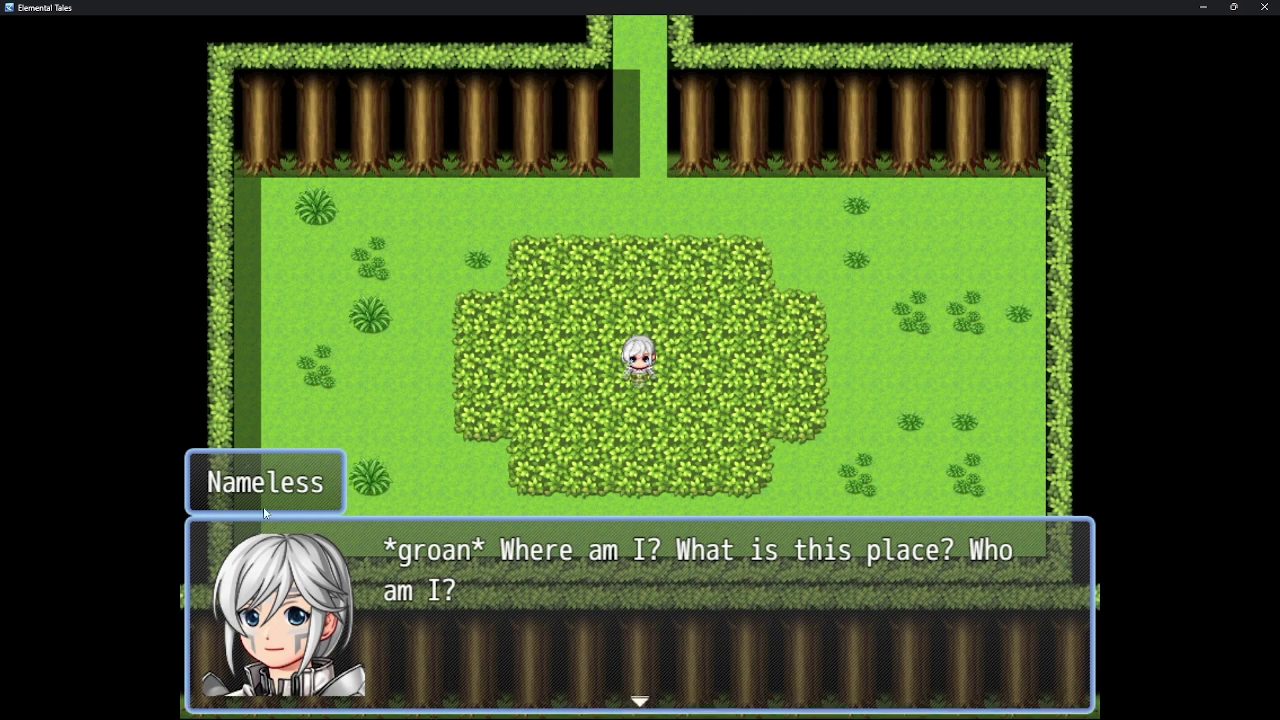
pyautogui.press('Return')
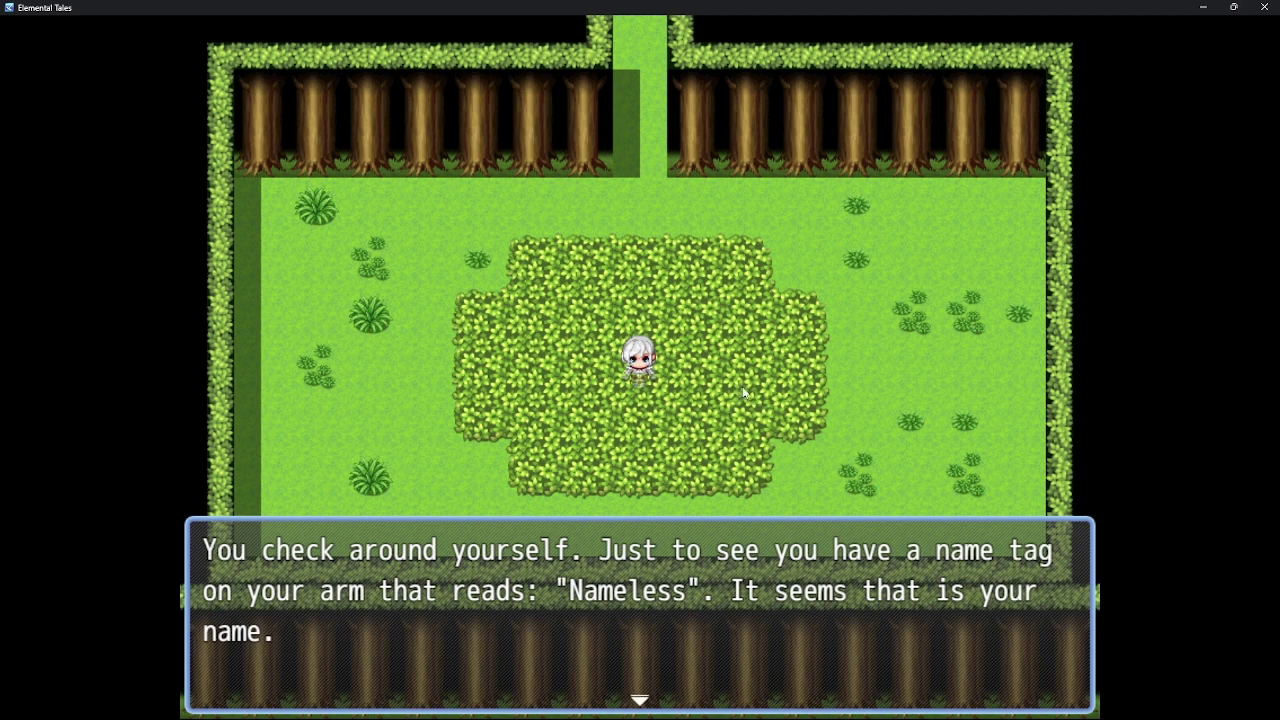
pyautogui.press('Return')
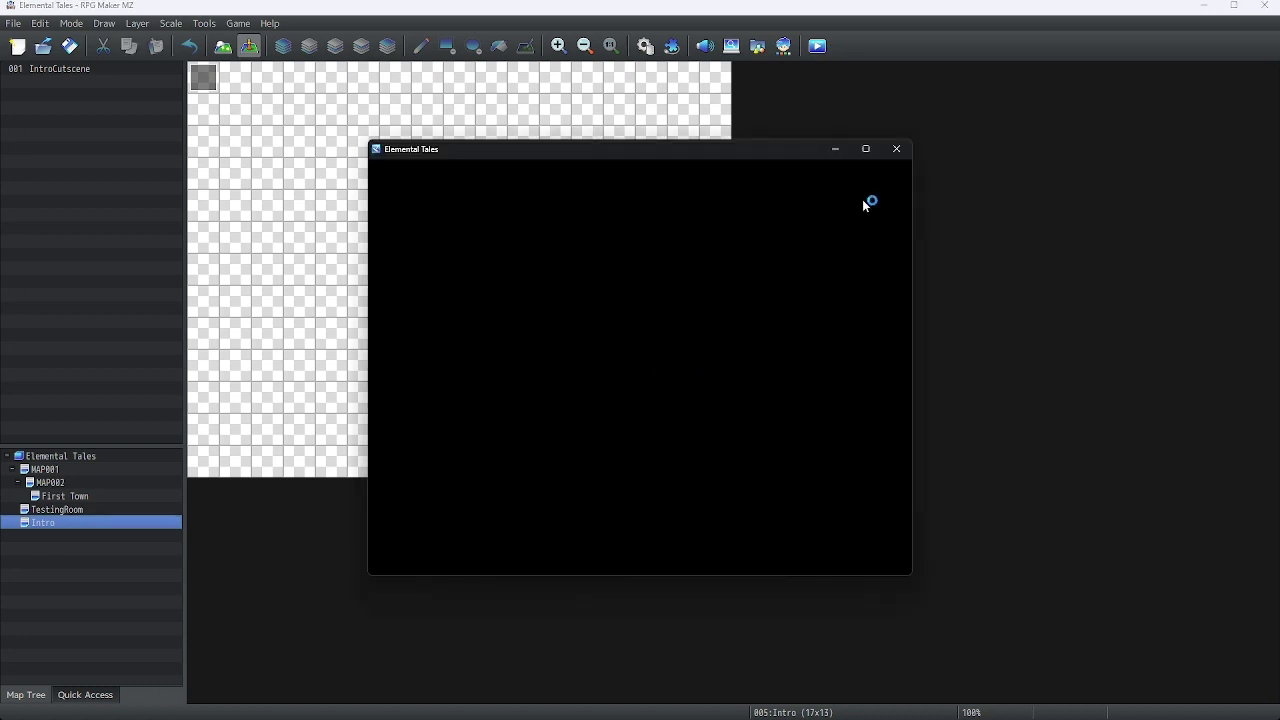
# Step: Maximize the relaunched game, start a New Game, and advance to the gender question
pyautogui.click(866, 150)
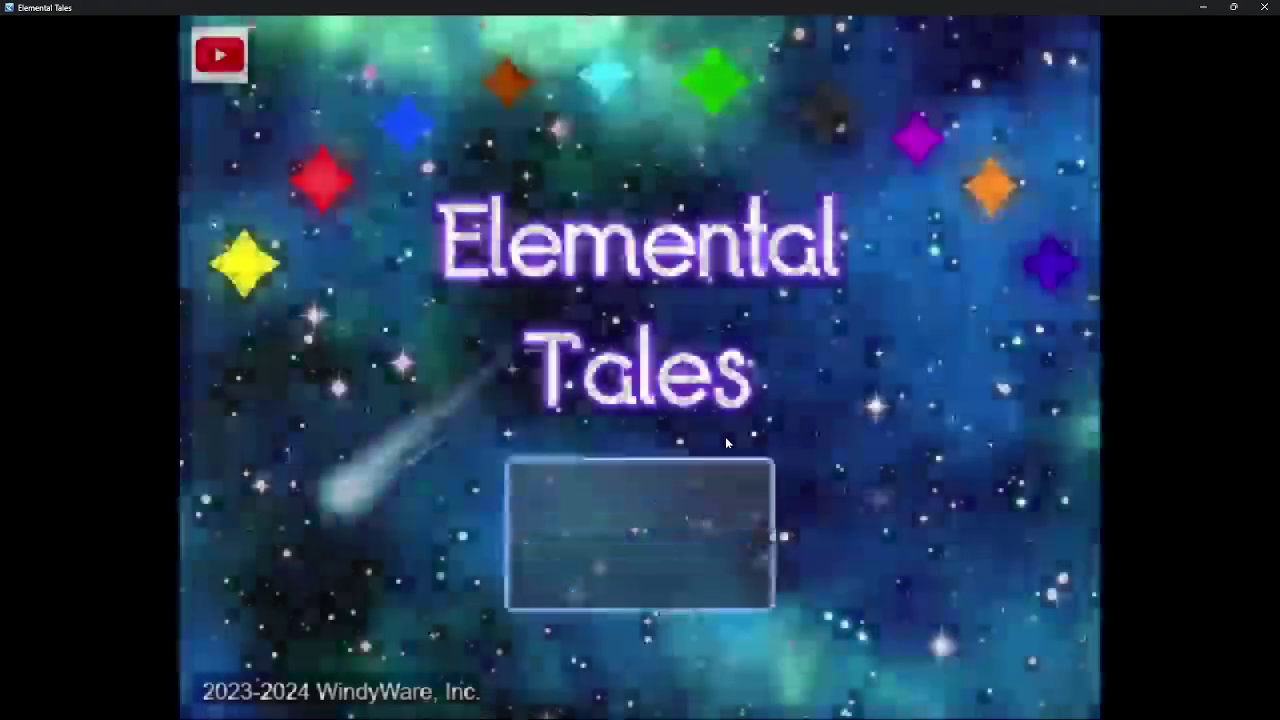
pyautogui.press('Return')
pyautogui.press('Escape')
pyautogui.click(644, 488)
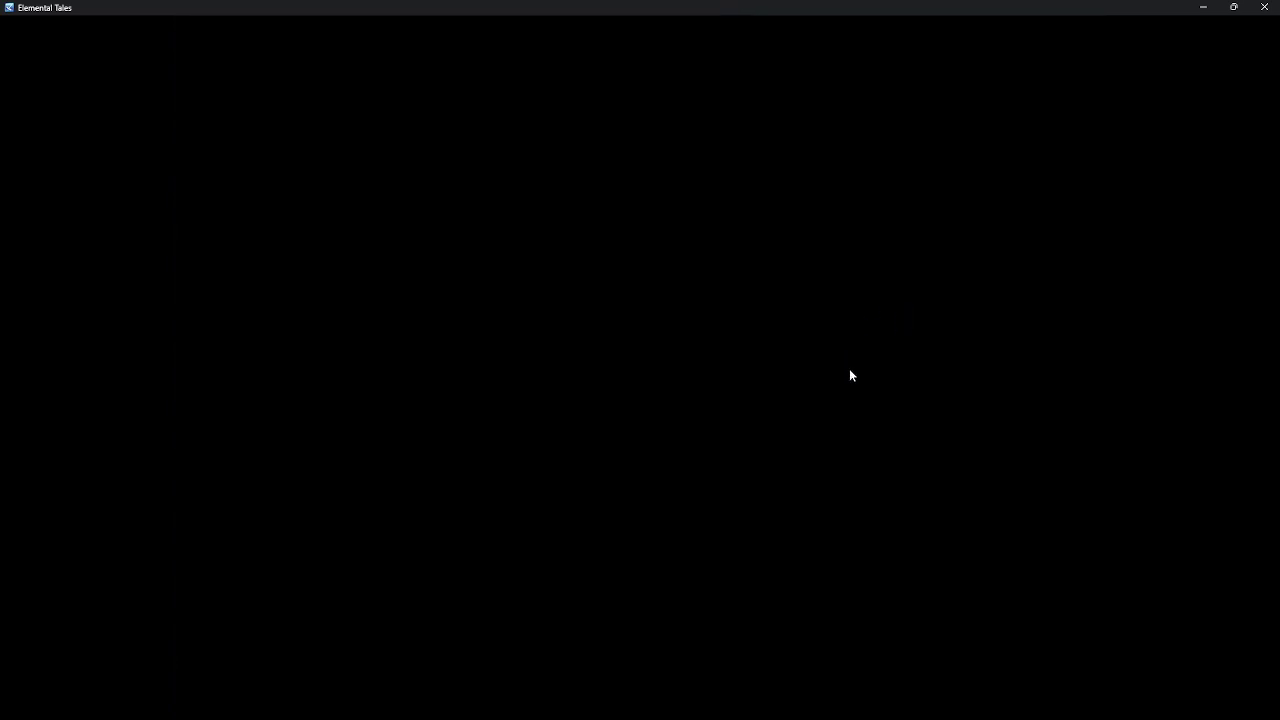
pyautogui.click(885, 455)
pyautogui.click(885, 455)
# Step: Choose Male, keep the name Nameless, and advance to the forest map
pyautogui.click(1029, 430)
pyautogui.click(743, 391)
pyautogui.click(743, 391)
pyautogui.click(931, 665)
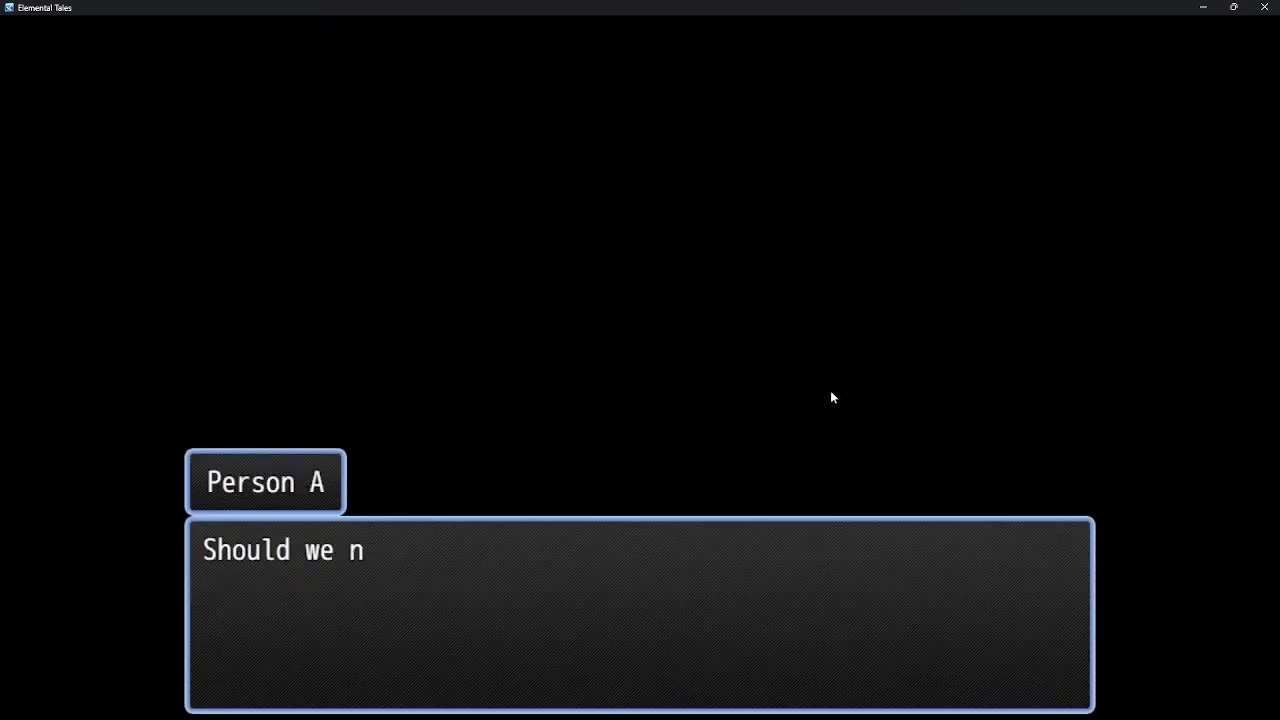
pyautogui.click(982, 430)
pyautogui.click(666, 341)
pyautogui.click(666, 338)
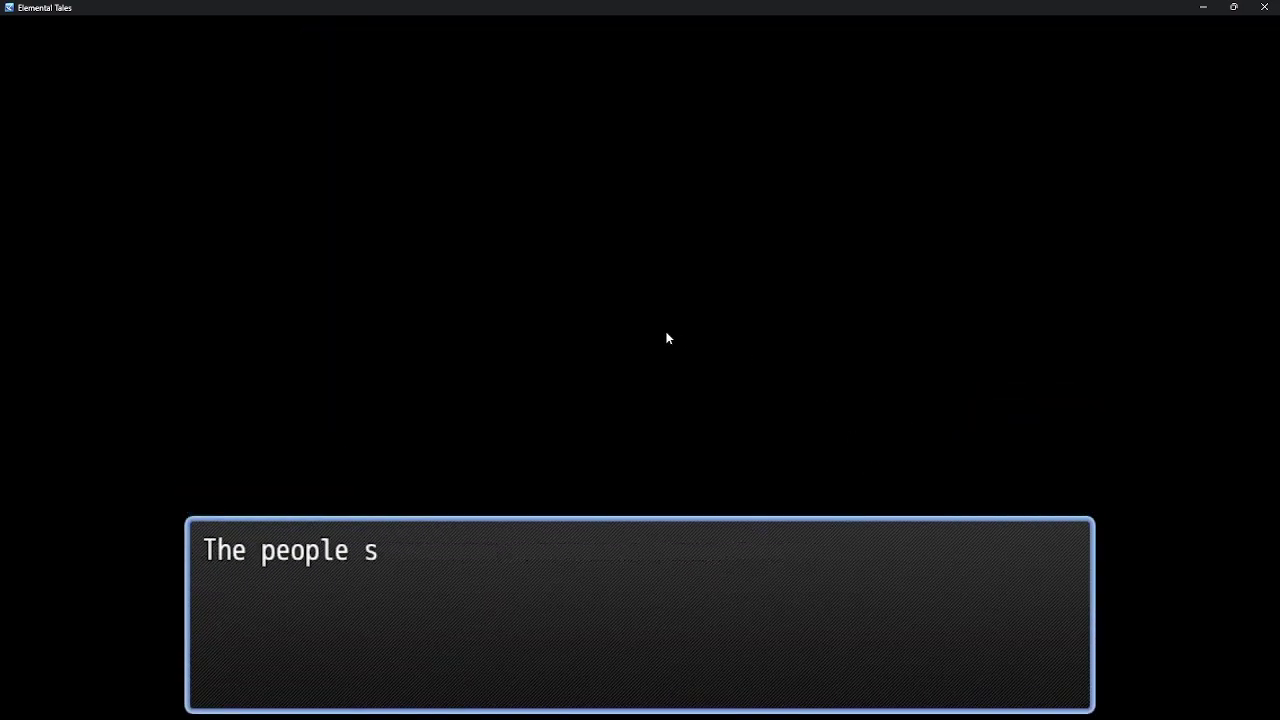
pyautogui.click(666, 338)
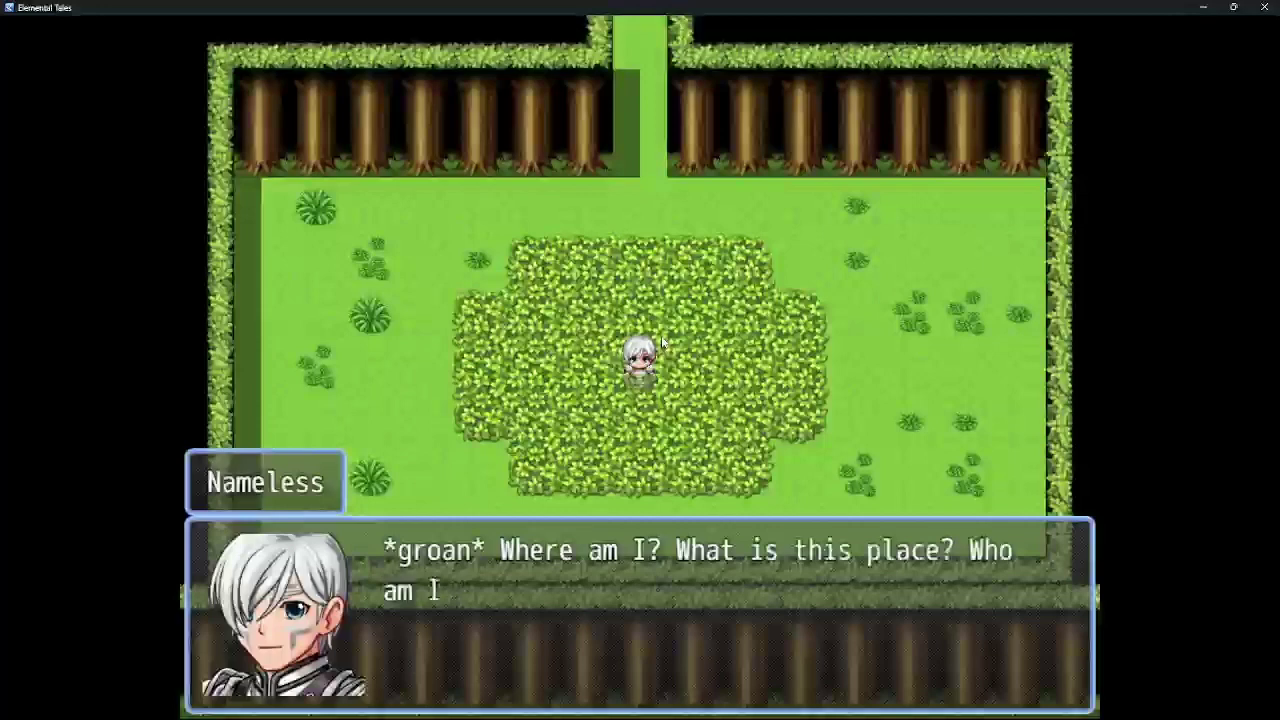